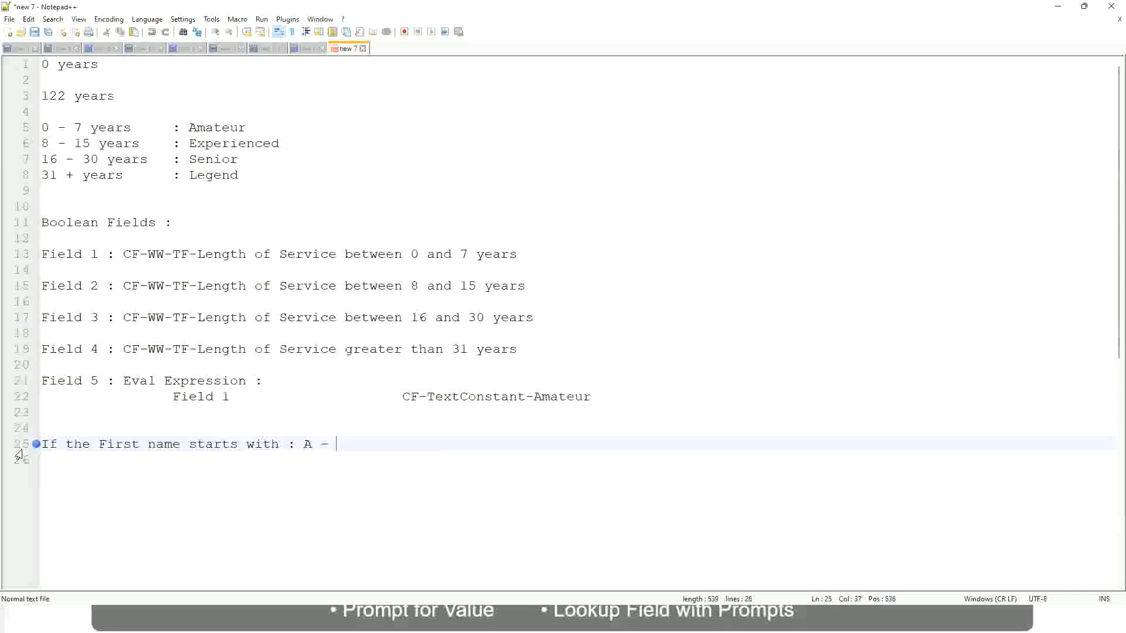
Complete the A - G first-name rule on line 25 with a colon and the spaced-out label A Listers.
{"action": "type", "text": "G"}
{"action": "type", "text": ":"}
{"action": "key", "text": "Tab"}
{"action": "type", "text": "A lI"}
{"action": "key", "text": "BackSpace"}
{"action": "key", "text": "BackSpace"}
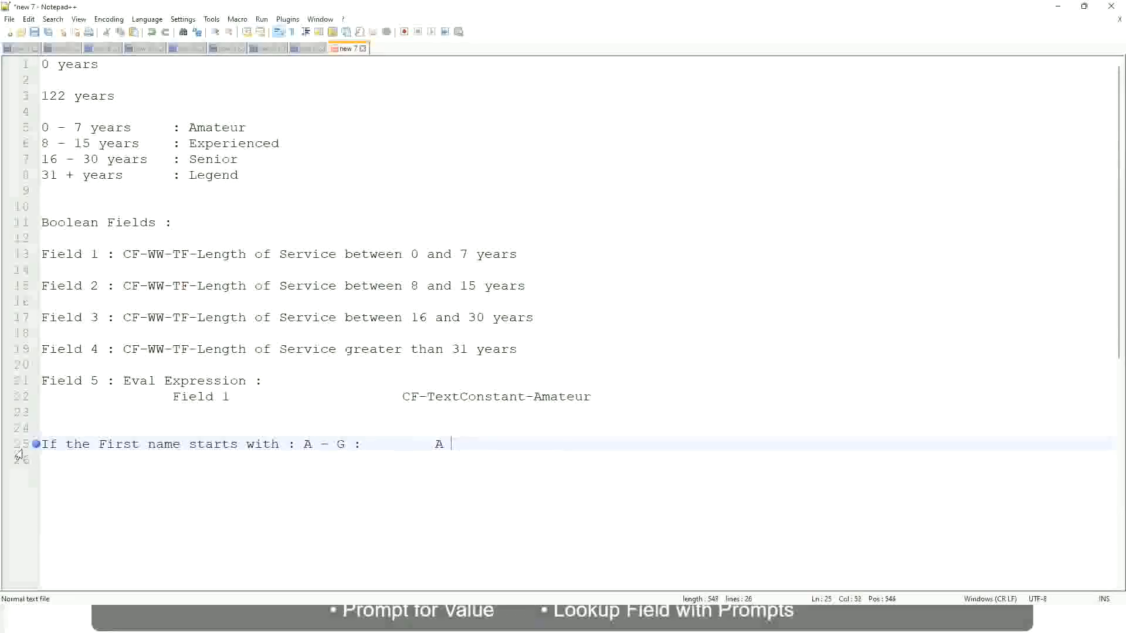
{"action": "type", "text": "Listers"}
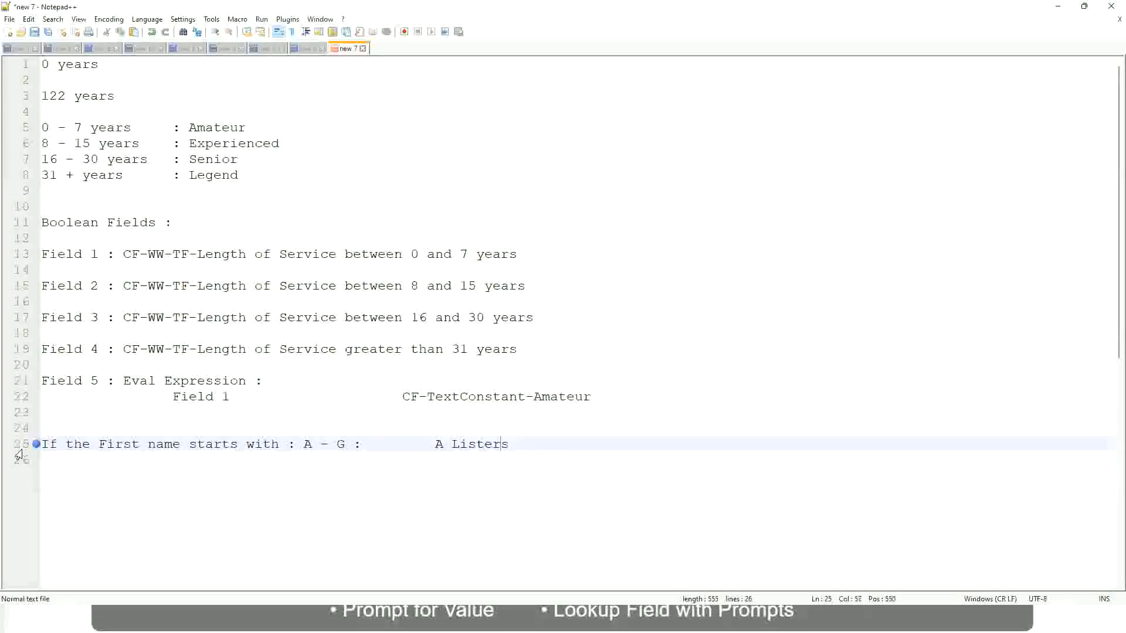
Enclose the A Listers label in double quotation marks and start a new line below it.
{"action": "key", "text": "ctrl+Left"}
{"action": "key", "text": "ctrl+Left"}
{"action": "type", "text": "\"\""}
{"action": "key", "text": "Left"}
{"action": "key", "text": "Left"}
{"action": "key", "text": "BackSpace"}
{"action": "key", "text": "Right"}
{"action": "key", "text": "End"}
{"action": "key", "text": "Return"}
{"action": "key", "text": "BackSpace"}
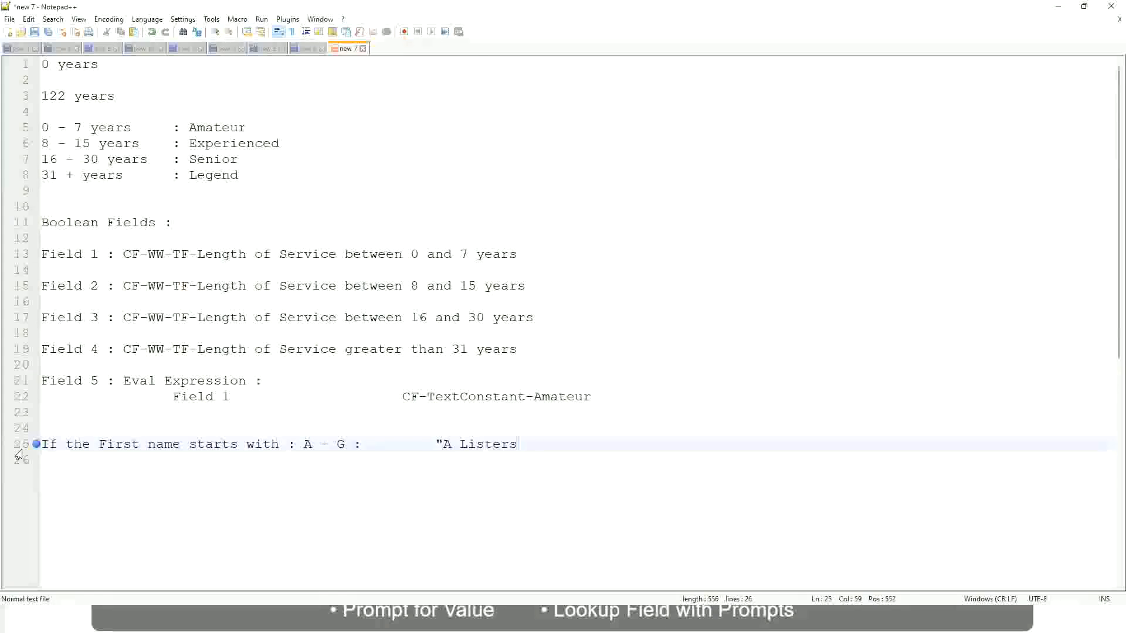
{"action": "type", "text": "\"\""}
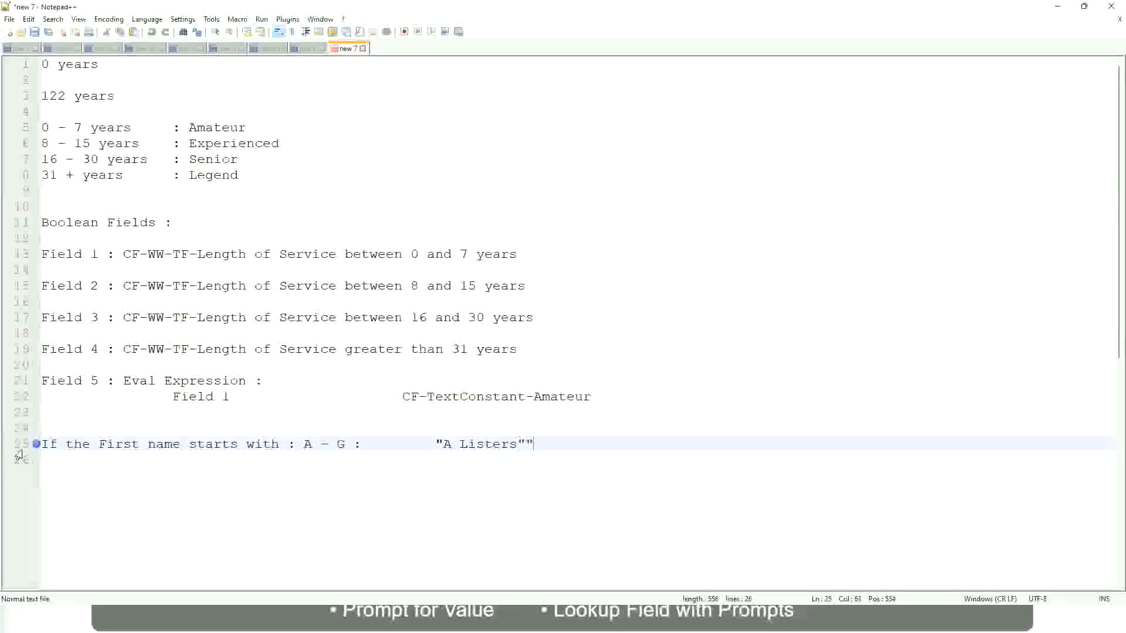
{"action": "key", "text": "BackSpace"}
{"action": "key", "text": "Return"}
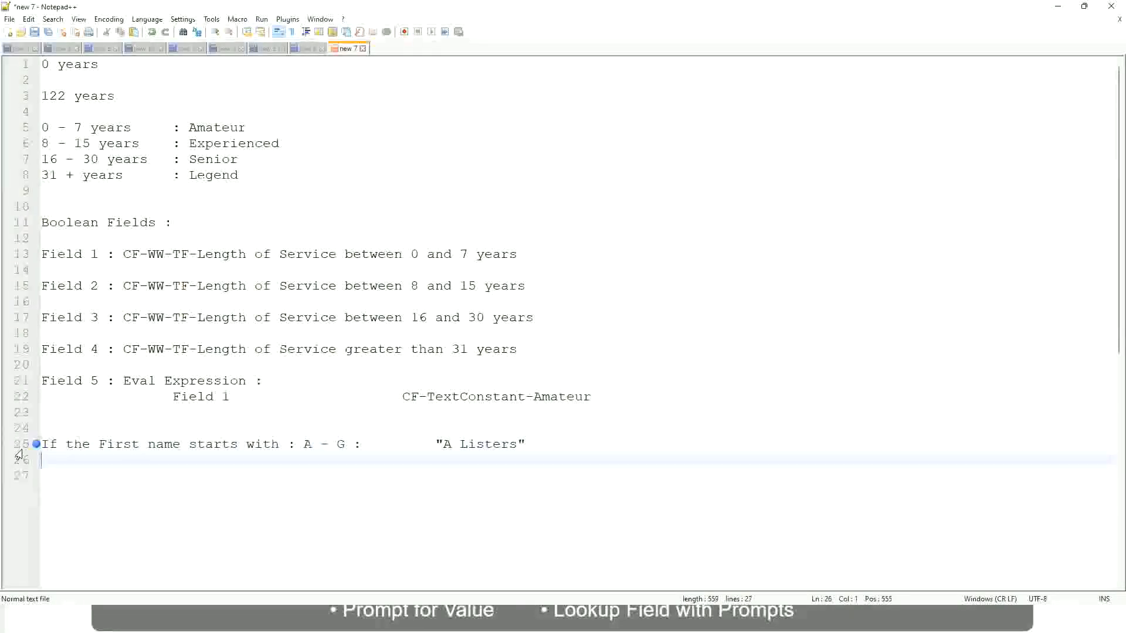
Add a rule line for H - P with an aligned colon and the label "His Majesty" in quotation marks.
{"action": "type", "text": "H -"}
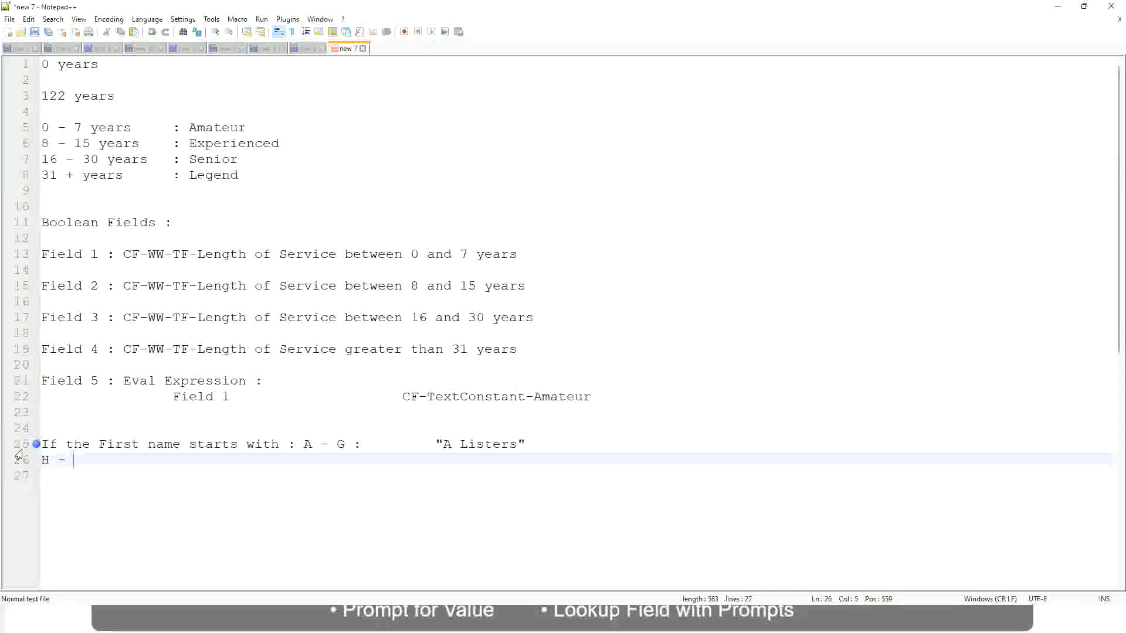
{"action": "type", "text": "P"}
{"action": "key", "text": "Tab"}
{"action": "key", "text": "Tab"}
{"action": "key", "text": "Tab"}
{"action": "key", "text": "Tab"}
{"action": "key", "text": "Tab"}
{"action": "key", "text": "Tab"}
{"action": "key", "text": "Tab"}
{"action": "key", "text": "Tab"}
{"action": "key", "text": "Tab"}
{"action": "type", "text": ":"}
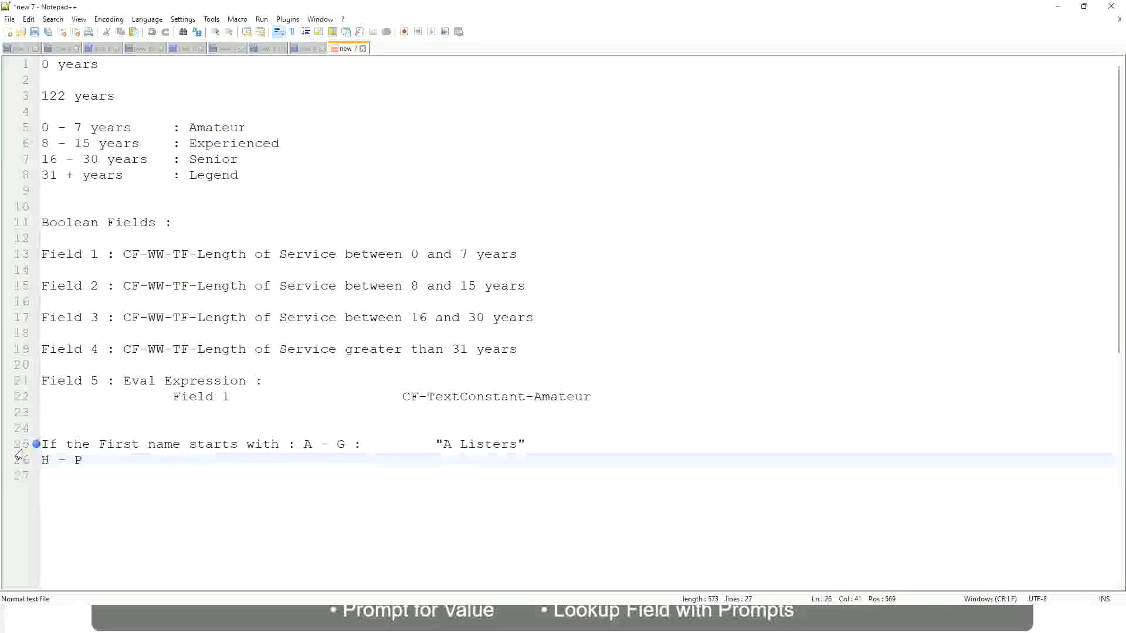
{"action": "key", "text": "Tab"}
{"action": "type", "text": "\"His Maje"}
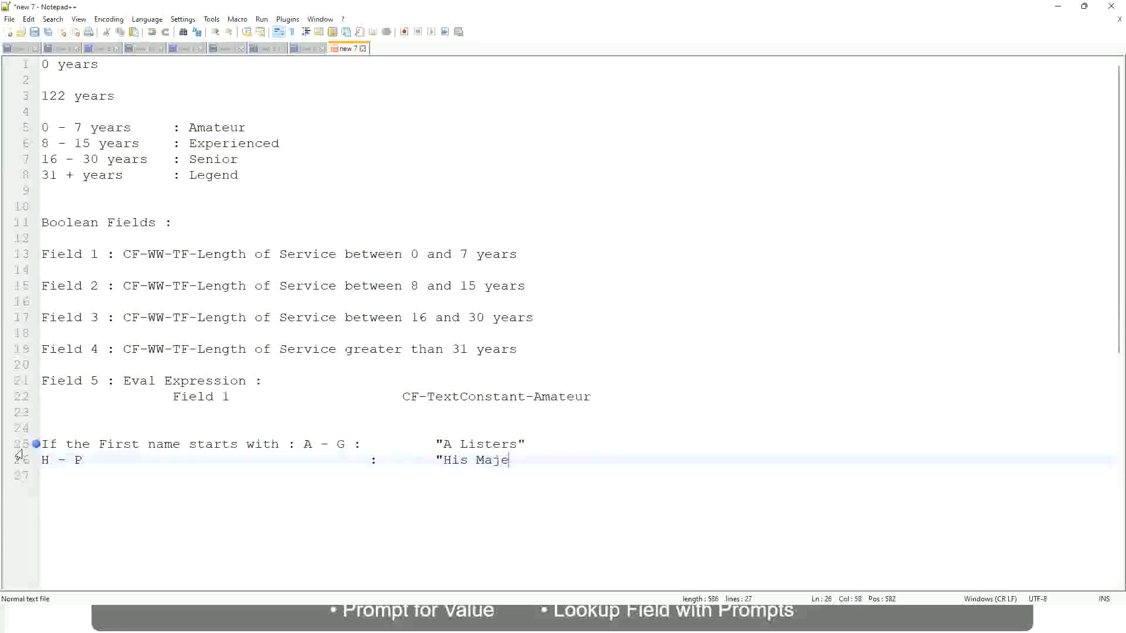
{"action": "type", "text": "sty\"\""}
{"action": "key", "text": "BackSpace"}
{"action": "key", "text": "Return"}
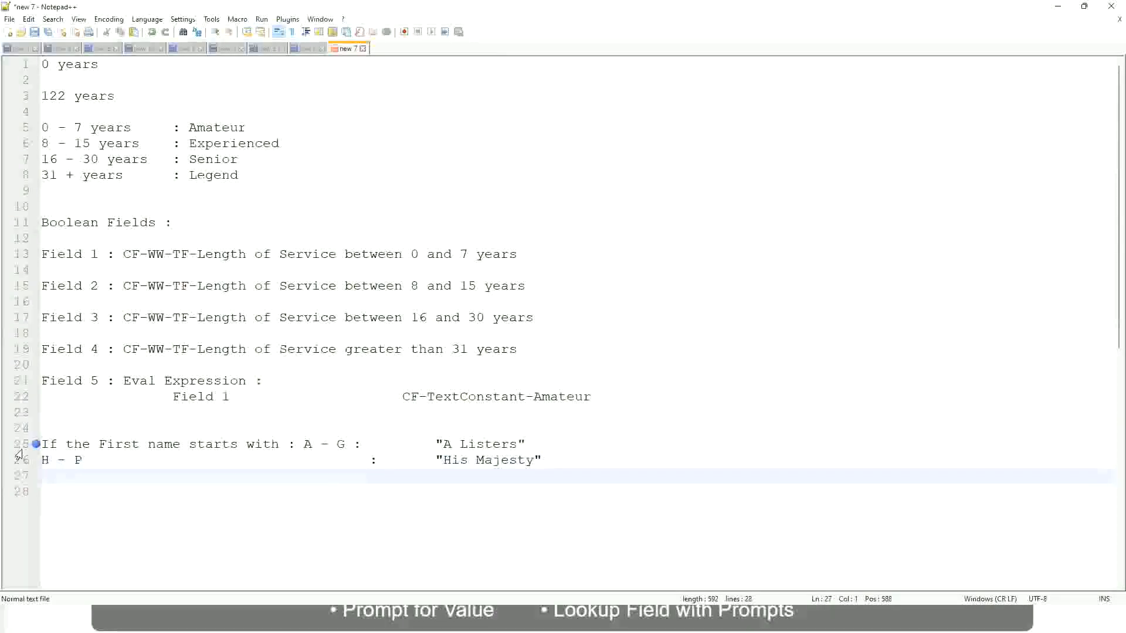
Add a rule line for L - Z with an aligned colon and the label "Lords" in quotation marks.
{"action": "type", "text": "L - Z"}
{"action": "key", "text": "Tab"}
{"action": "key", "text": "Tab"}
{"action": "key", "text": "Tab"}
{"action": "key", "text": "Tab"}
{"action": "key", "text": "Tab"}
{"action": "key", "text": "Tab"}
{"action": "key", "text": "Tab"}
{"action": "key", "text": "Tab"}
{"action": "key", "text": "Tab"}
{"action": "type", "text": ":"}
{"action": "key", "text": "Tab"}
{"action": "key", "text": "Tab"}
{"action": "key", "text": "Tab"}
{"action": "type", "text": "\"Lords"}
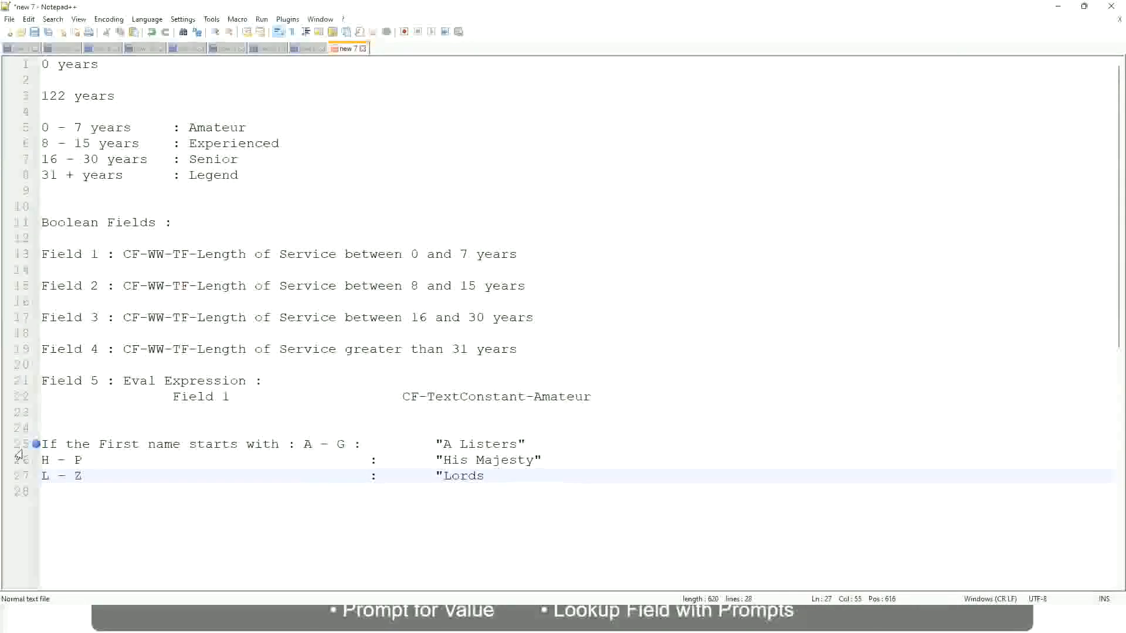
{"action": "type", "text": "\"\""}
{"action": "key", "text": "BackSpace"}
{"action": "left_click", "coordinate": [484, 475]}
{"action": "key", "text": "End"}
{"action": "left_click_drag", "start_coordinate": [489, 476], "coordinate": [531, 444]}
{"action": "left_click", "coordinate": [484, 444]}
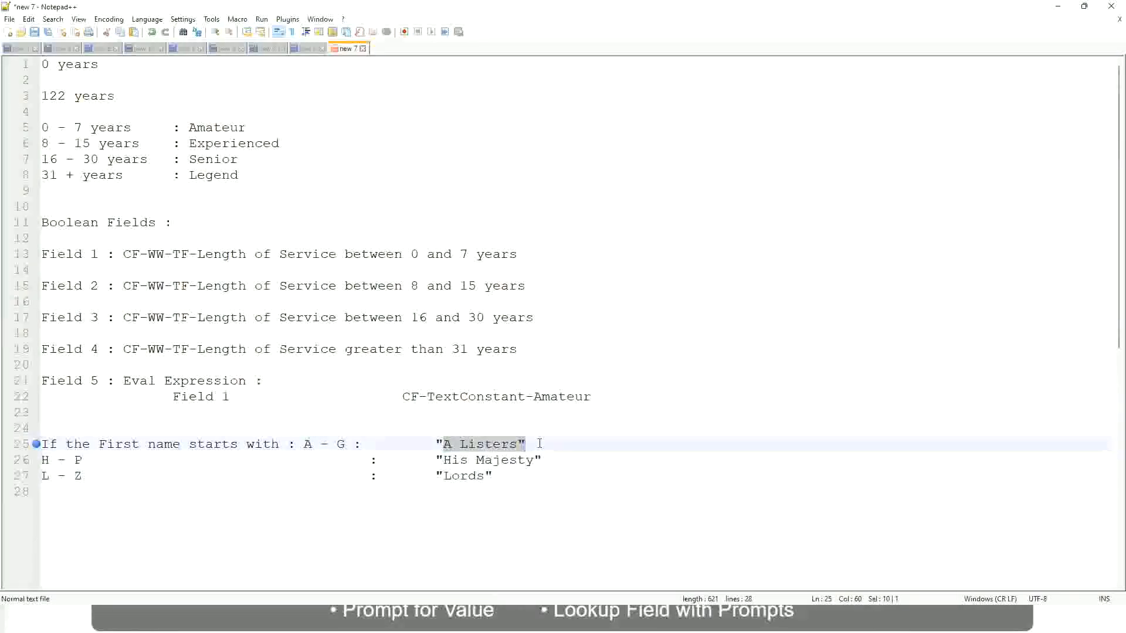
{"action": "left_click", "coordinate": [508, 460]}
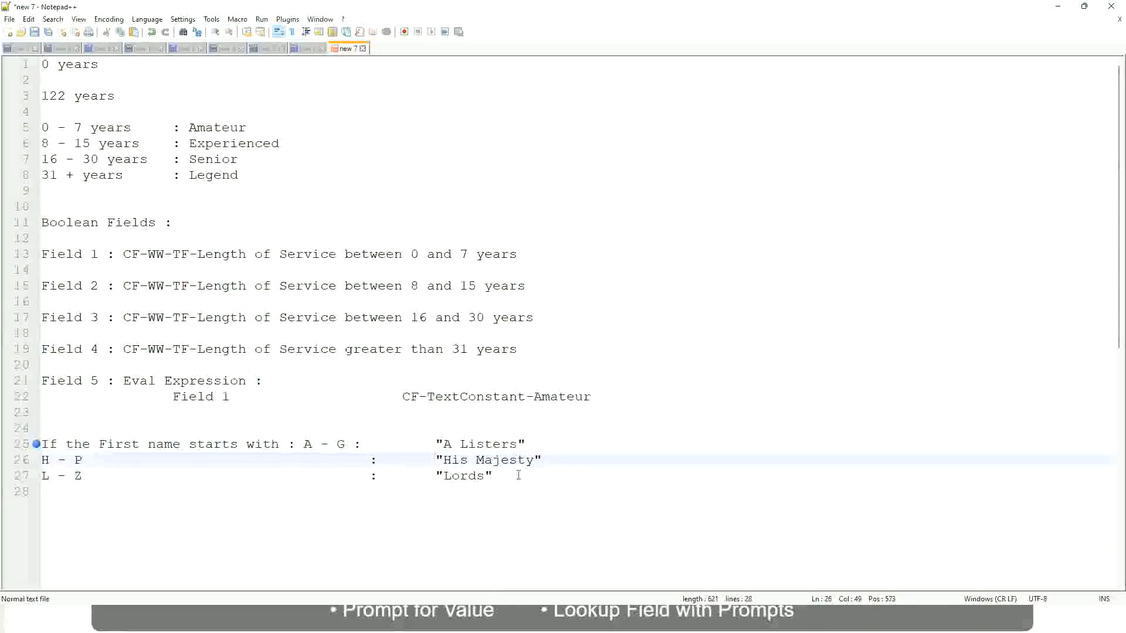
Replace the three first-name rule lines with a single line starting with If.
{"action": "left_click_drag", "start_coordinate": [515, 475], "coordinate": [39, 444]}
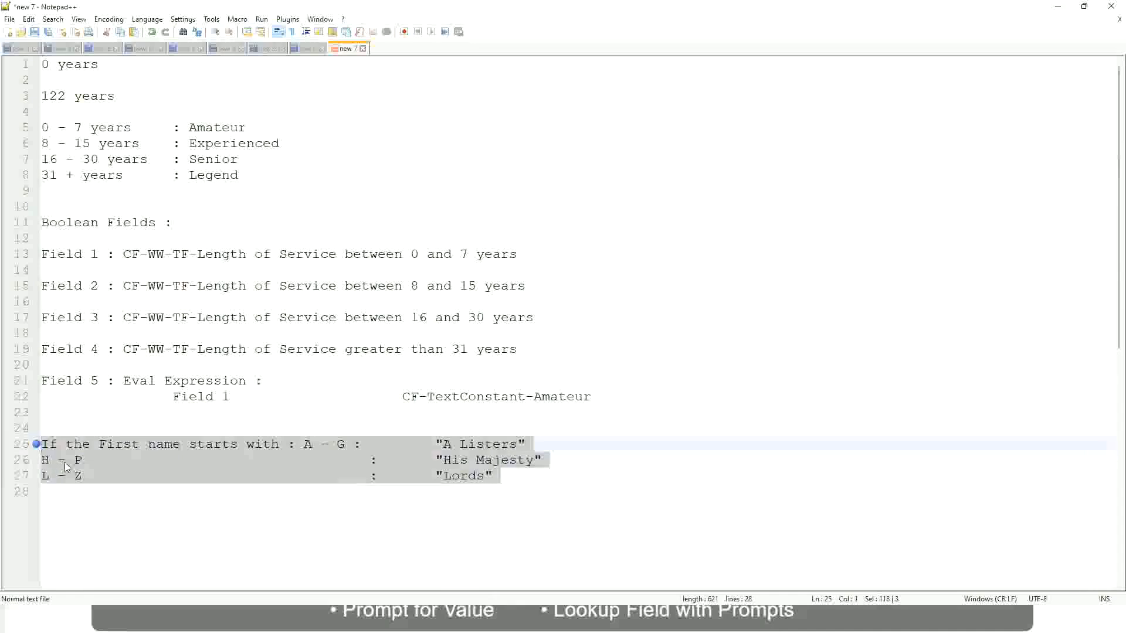
{"action": "type", "text": "If "}
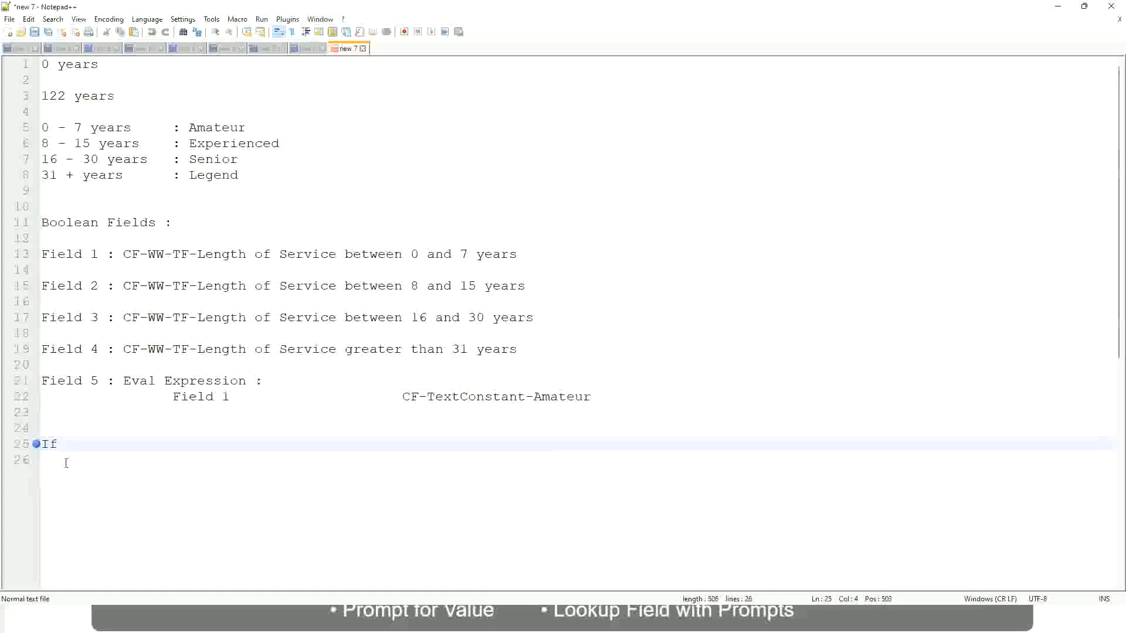
{"action": "type", "text": "Prior Ex"}
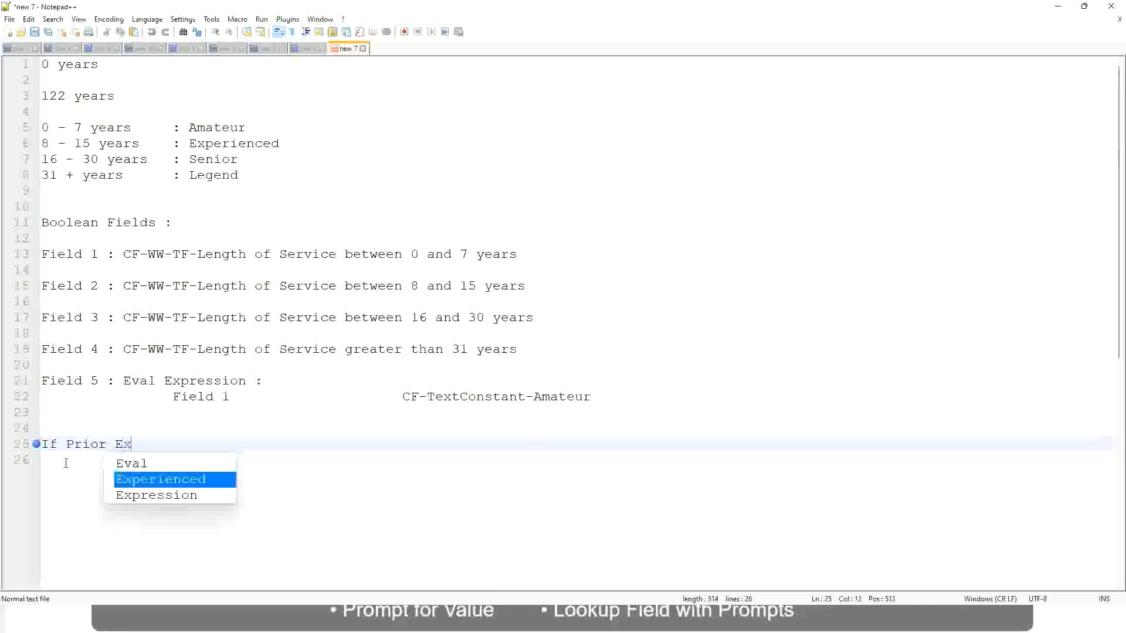
{"action": "type", "text": "perience"}
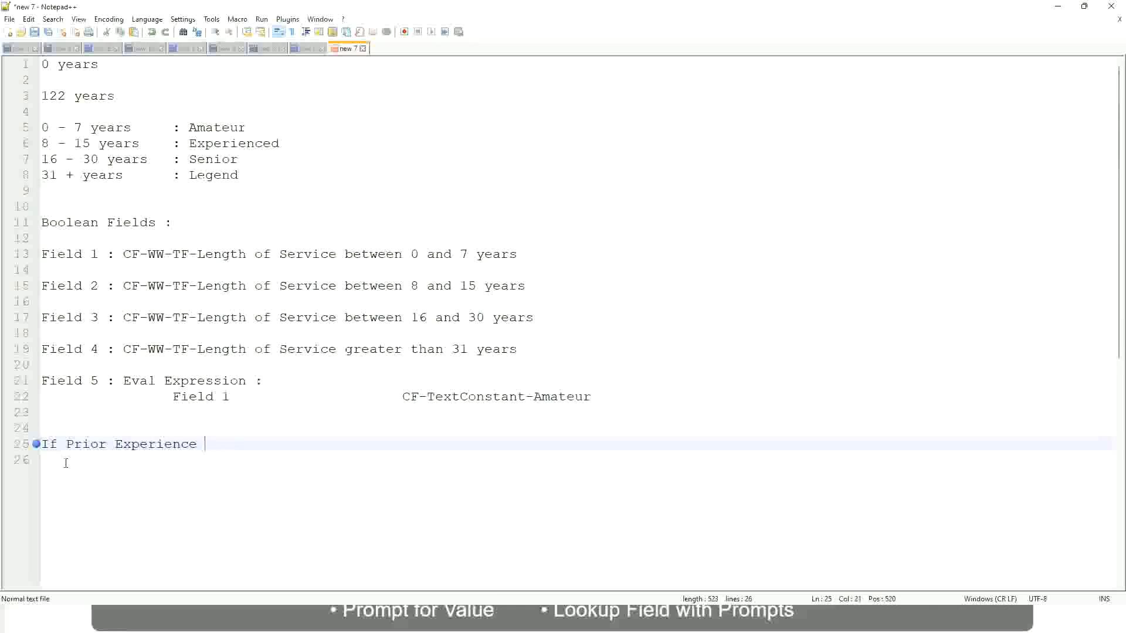
{"action": "key", "text": "BackSpace"}
{"action": "key", "text": "BackSpace"}
{"action": "key", "text": "BackSpace"}
{"action": "key", "text": "BackSpace"}
{"action": "key", "text": "BackSpace"}
{"action": "key", "text": "BackSpace"}
{"action": "key", "text": "BackSpace"}
{"action": "key", "text": "BackSpace"}
{"action": "key", "text": "BackSpace"}
{"action": "key", "text": "BackSpace"}
{"action": "key", "text": "BackSpace"}
{"action": "key", "text": "BackSpace"}
{"action": "key", "text": "BackSpace"}
{"action": "key", "text": "BackSpace"}
{"action": "key", "text": "BackSpace"}
{"action": "key", "text": "BackSpace"}
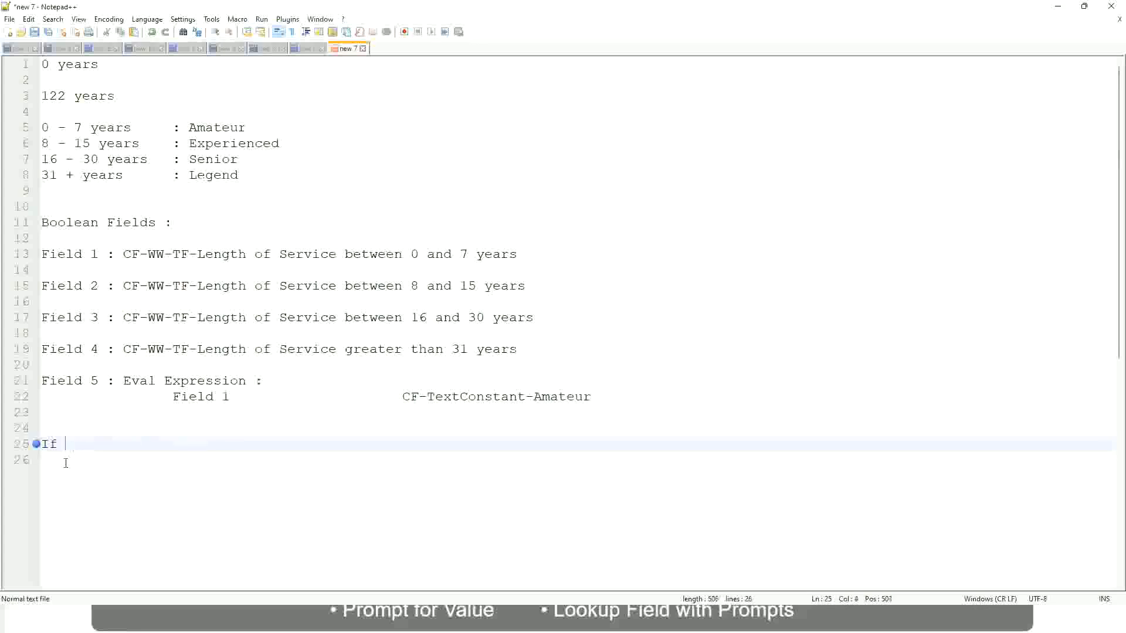
{"action": "type", "text": "Job Profile is "}
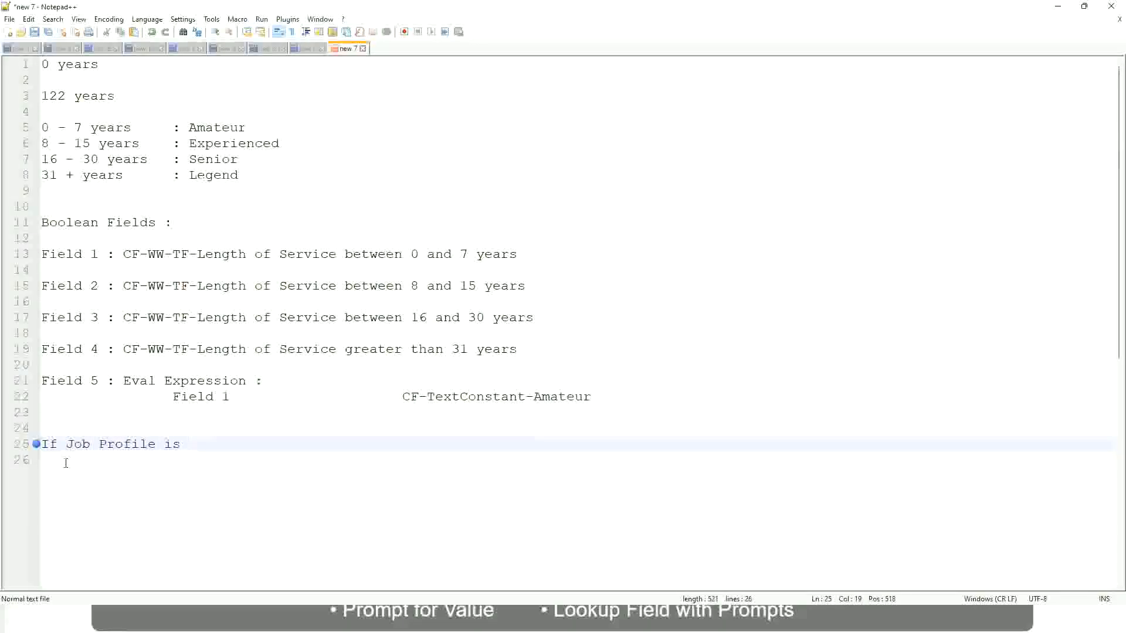
{"action": "type", "text": ": Manager"}
{"action": "key", "text": "BackSpace"}
{"action": "key", "text": "BackSpace"}
{"action": "key", "text": "BackSpace"}
{"action": "key", "text": "BackSpace"}
{"action": "key", "text": "BackSpace"}
{"action": "key", "text": "BackSpace"}
{"action": "key", "text": "BackSpace"}
{"action": "key", "text": "BackSpace"}
{"action": "key", "text": "BackSpace"}
{"action": "key", "text": "BackSpace"}
{"action": "key", "text": "BackSpace"}
{"action": "key", "text": "BackSpace"}
{"action": "key", "text": "BackSpace"}
{"action": "key", "text": "BackSpace"}
{"action": "key", "text": "BackSpace"}
{"action": "key", "text": "BackSpace"}
{"action": "key", "text": "BackSpace"}
{"action": "key", "text": "BackSpace"}
{"action": "key", "text": "BackSpace"}
{"action": "key", "text": "BackSpace"}
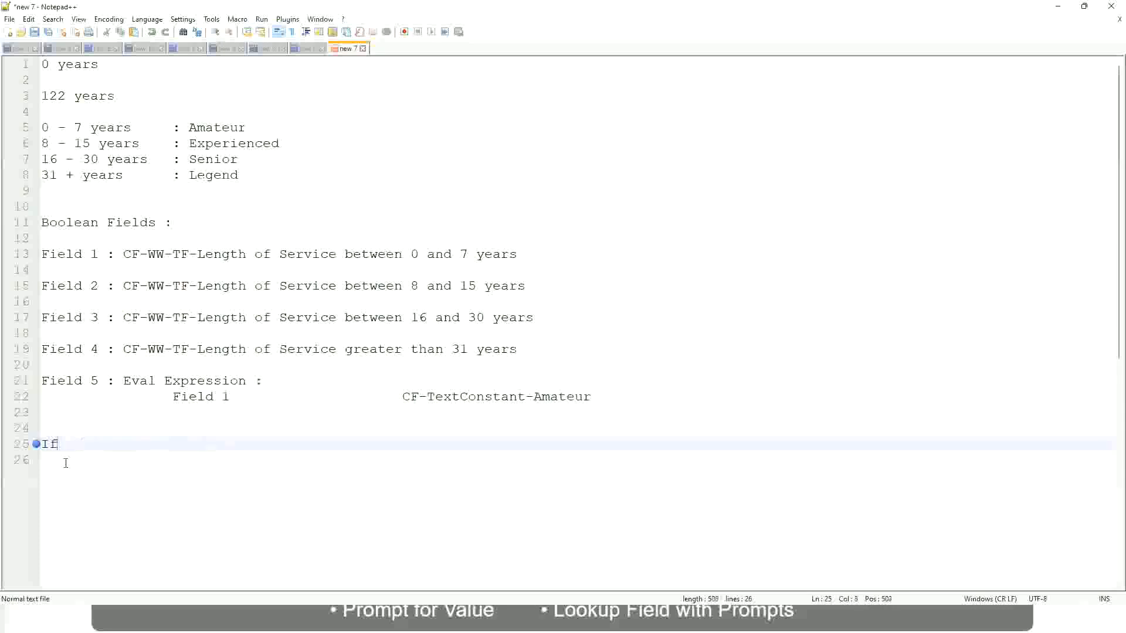
Write the condition on line 25 as "If Management Level is Manager or Above".
{"action": "type", "text": "Management "}
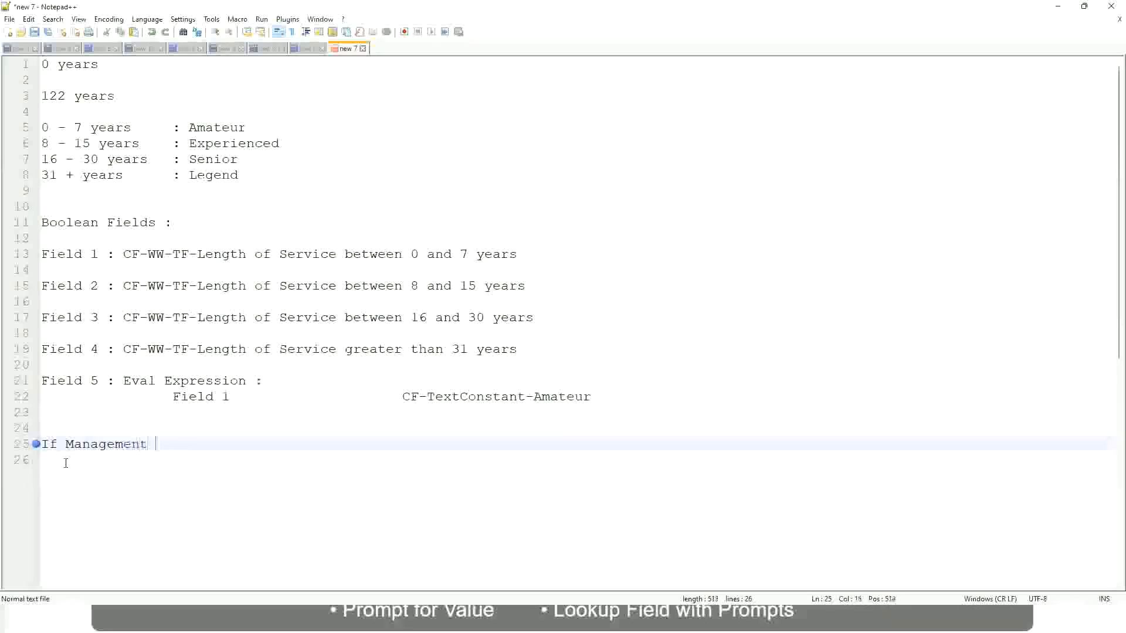
{"action": "type", "text": "Level is Manager or A"}
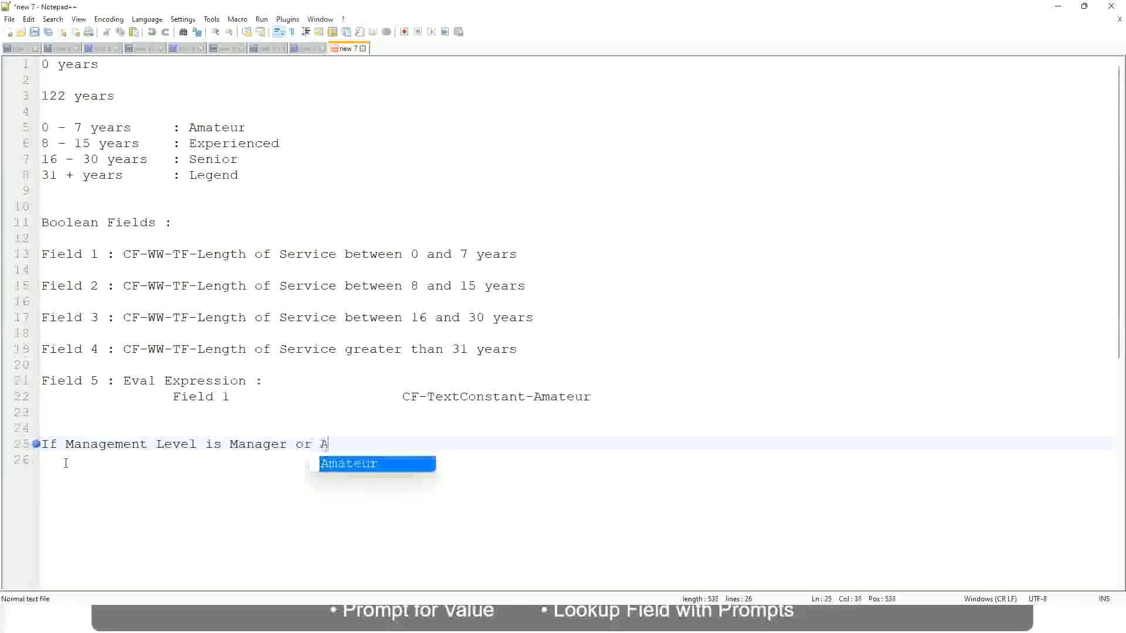
{"action": "type", "text": "bove"}
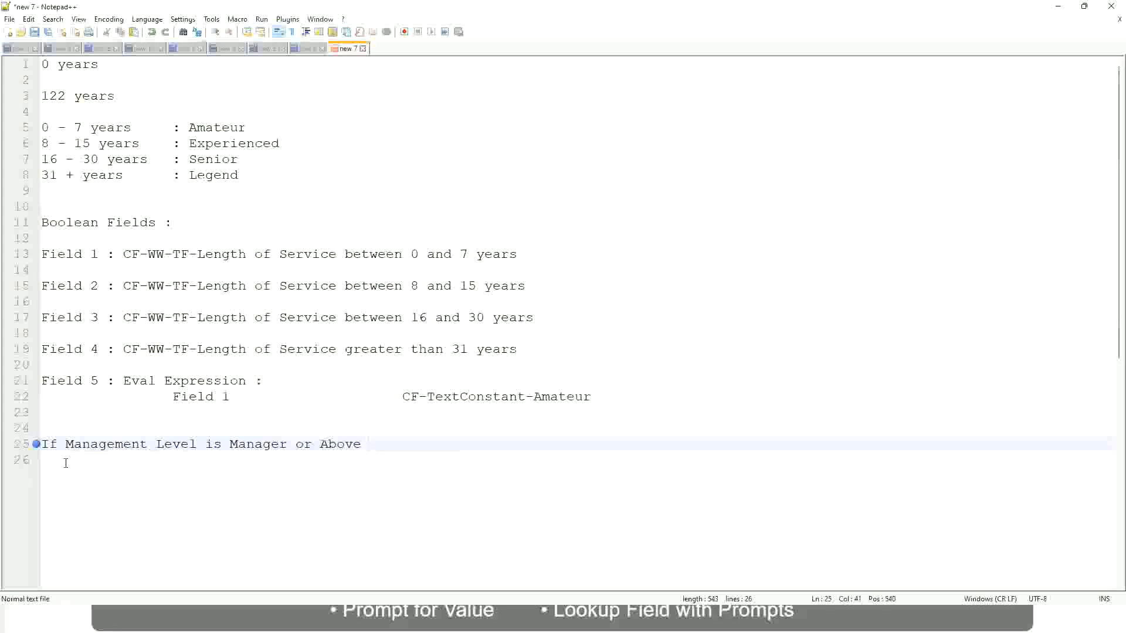
Add the outcome "Proposed Allowance Plan : Car Allowance" on the same line, spaced well apart from the condition.
{"action": "key", "text": "Tab"}
{"action": "key", "text": "Tab"}
{"action": "key", "text": "Tab"}
{"action": "key", "text": "Tab"}
{"action": "type", "text": "Proposed"}
{"action": "type", "text": "Allowance "}
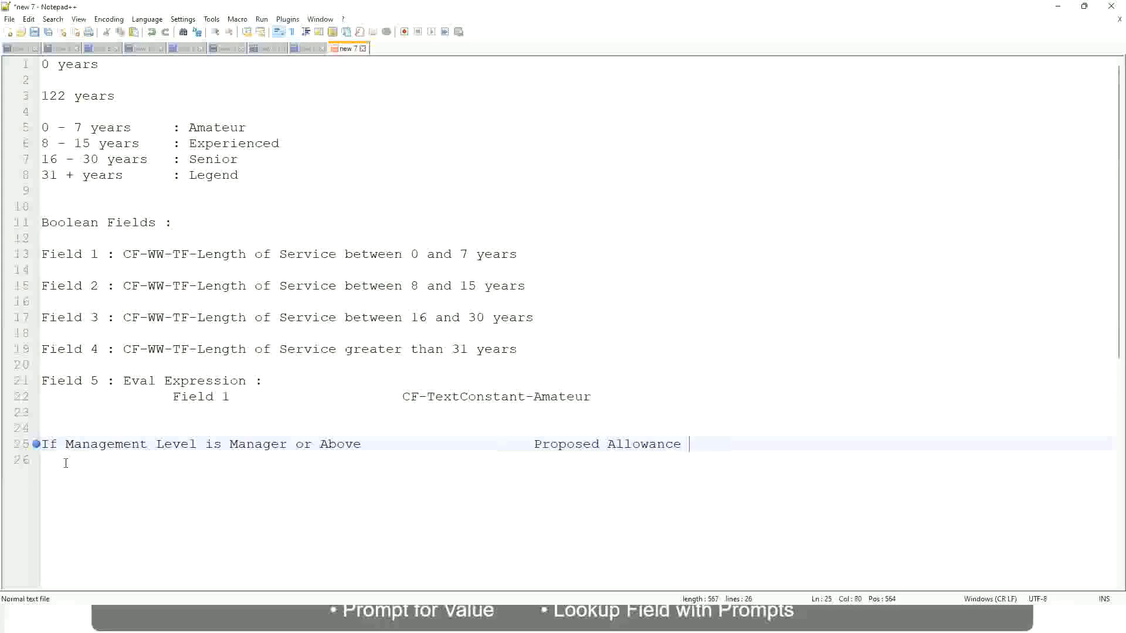
{"action": "type", "text": "Plan"}
{"action": "type", "text": ": Car Allowanc"}
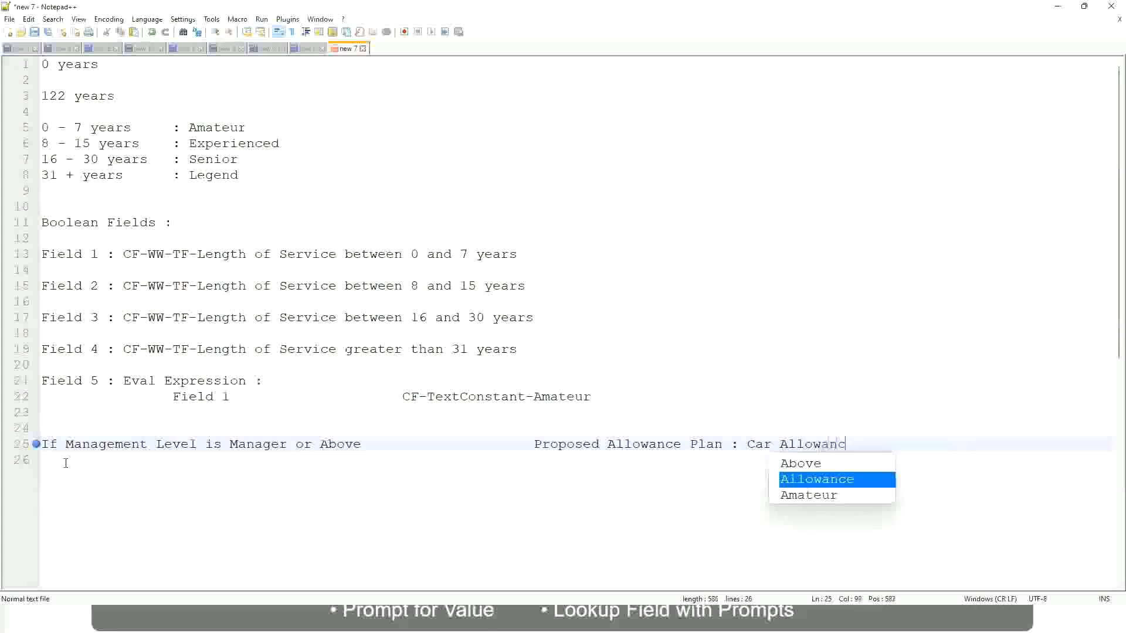
{"action": "type", "text": "e"}
Begin a second rule line with the text "If Management Level is".
{"action": "key", "text": "Return"}
{"action": "type", "text": "I"}
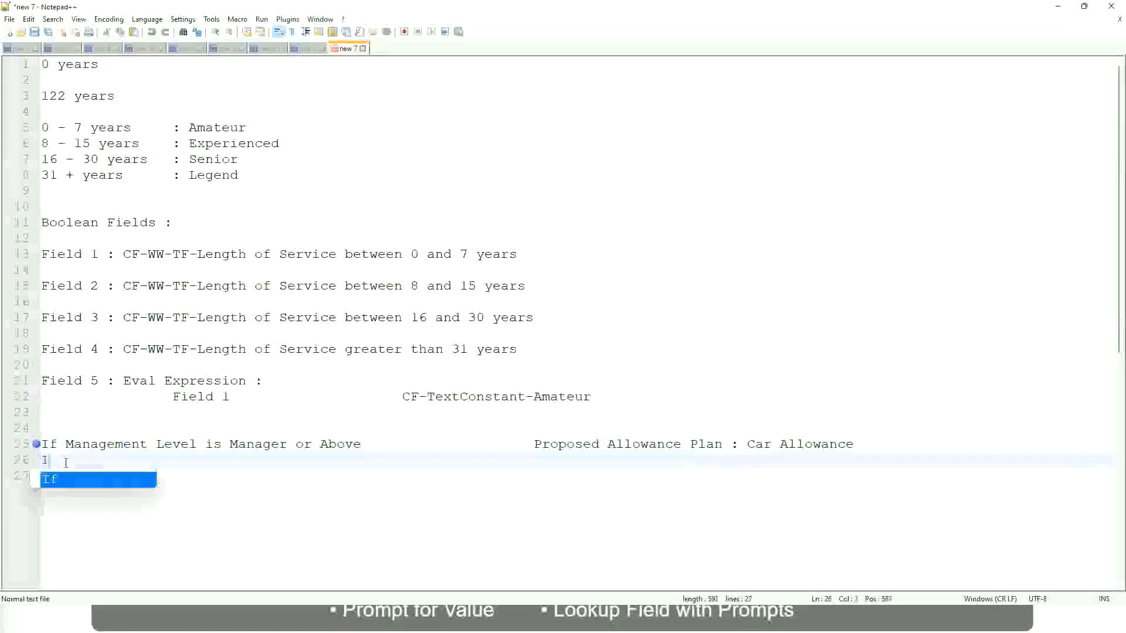
{"action": "type", "text": "f Management Level is"}
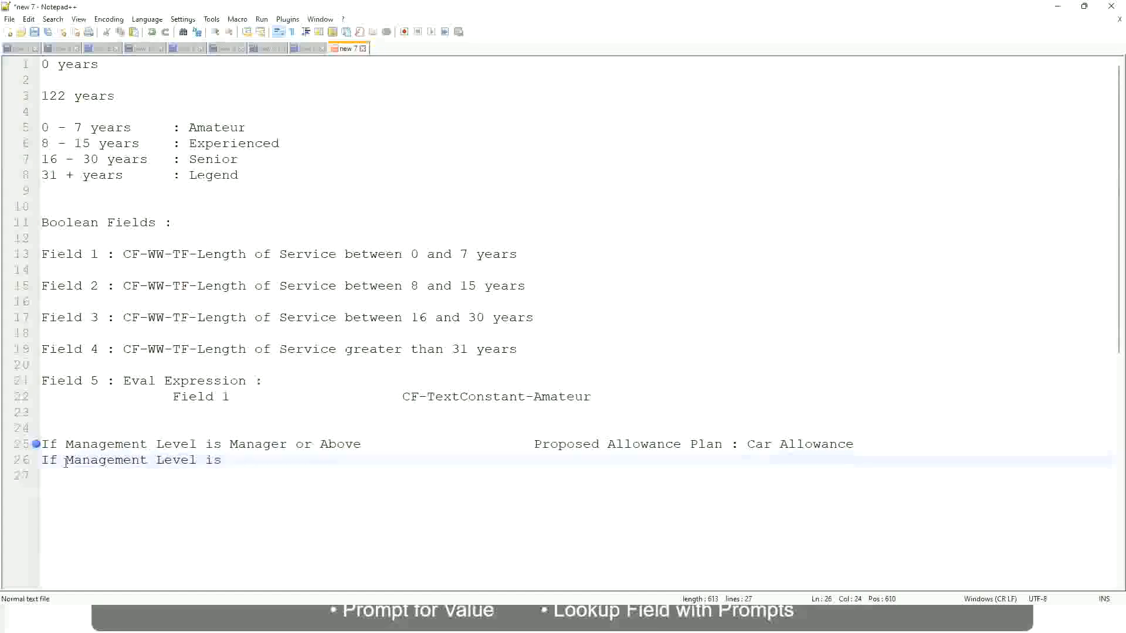
Remove "or Above" from the Manager condition on the first rule line.
{"action": "key", "text": "Up"}
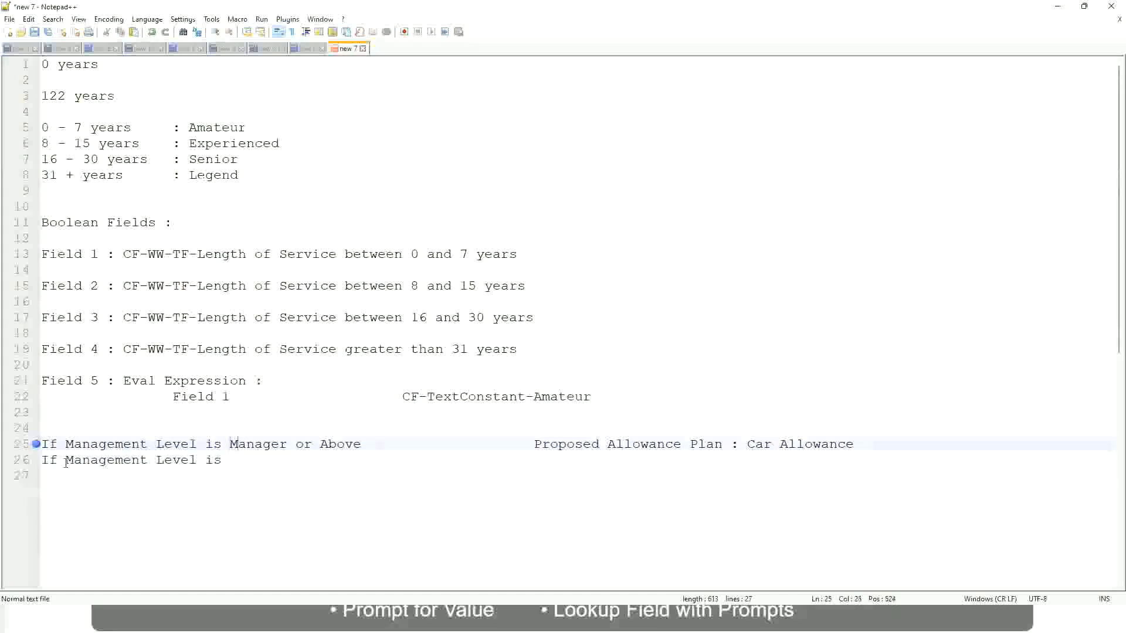
{"action": "key", "text": "Right"}
{"action": "key", "text": "Right"}
{"action": "key", "text": "Right"}
{"action": "key", "text": "Right"}
{"action": "key", "text": "Right"}
{"action": "key", "text": "Right"}
{"action": "key", "text": "Right"}
{"action": "key", "text": "shift+Right"}
{"action": "key", "text": "shift+Right"}
{"action": "key", "text": "shift+Right"}
{"action": "key", "text": "shift+Right"}
{"action": "key", "text": "shift+Right"}
{"action": "key", "text": "shift+Right"}
{"action": "key", "text": "shift+Right"}
{"action": "key", "text": "shift+Right"}
{"action": "key", "text": "shift+Right"}
{"action": "key", "text": "Delete"}
Complete the second rule with the level Director and the aligned outcome Executive Allowance.
{"action": "key", "text": "Down"}
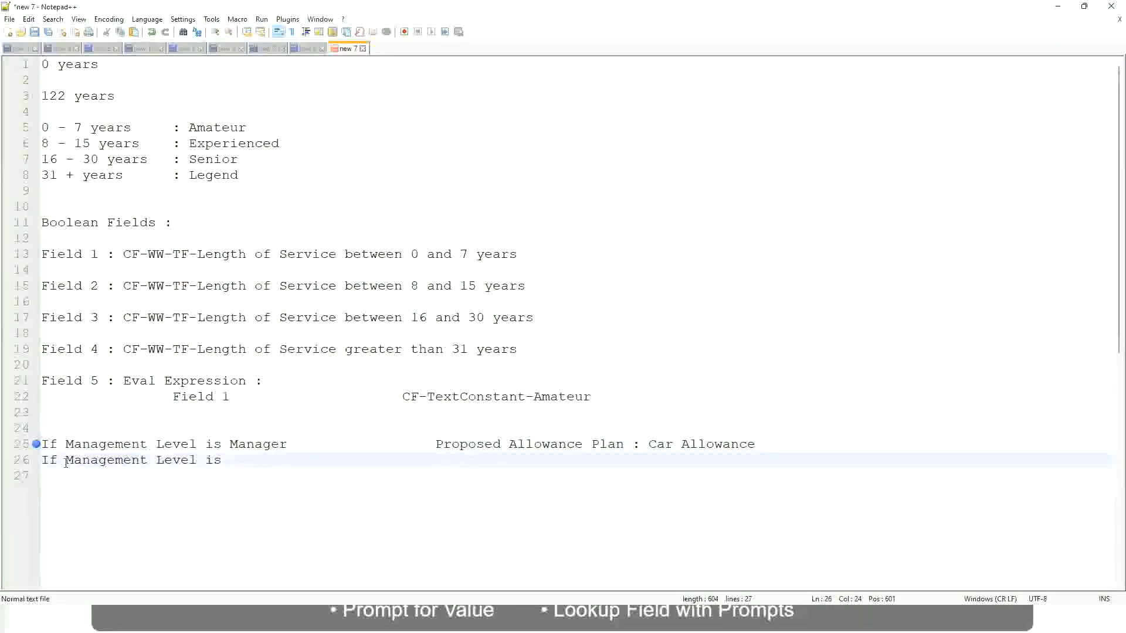
{"action": "type", "text": "Director"}
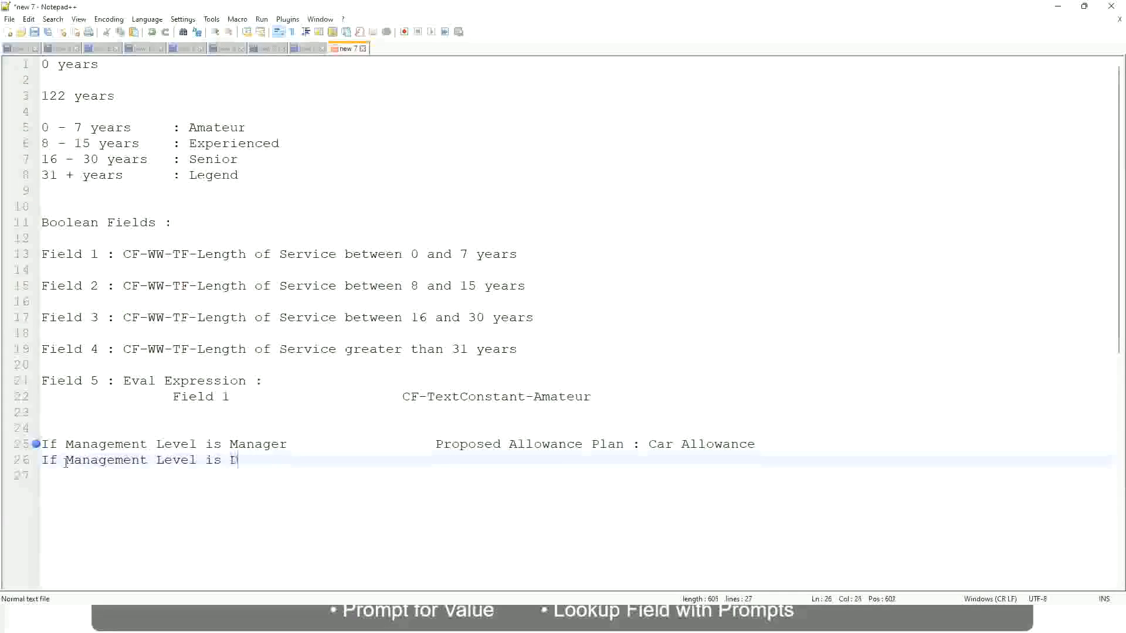
{"action": "key", "text": "Tab"}
{"action": "key", "text": "Tab"}
{"action": "key", "text": "Tab"}
{"action": "key", "text": "Tab"}
{"action": "key", "text": "Tab"}
{"action": "type", "text": "Exec"}
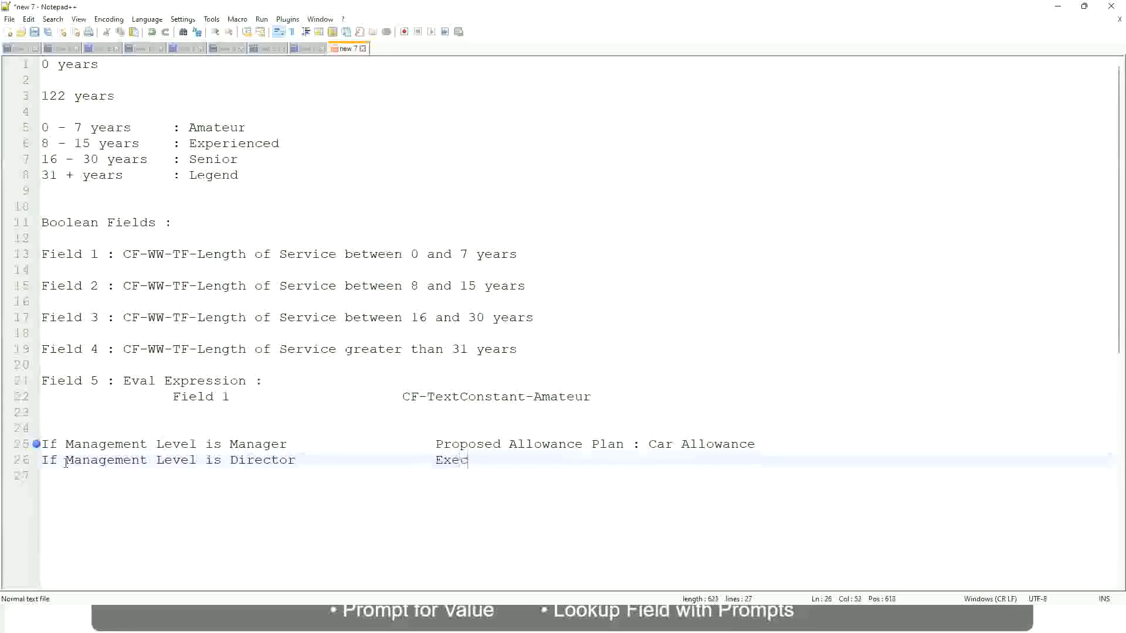
{"action": "type", "text": "utive Allowance"}
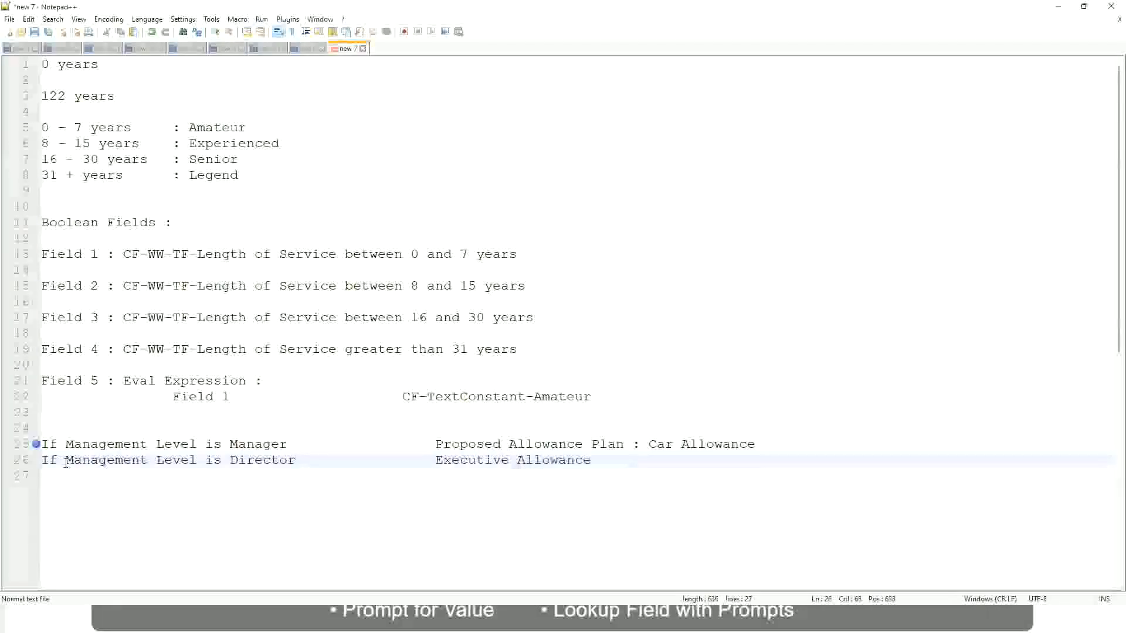
Add a third rule line below the Director rule with the condition "If Management Level is CEO".
{"action": "key", "text": "Return"}
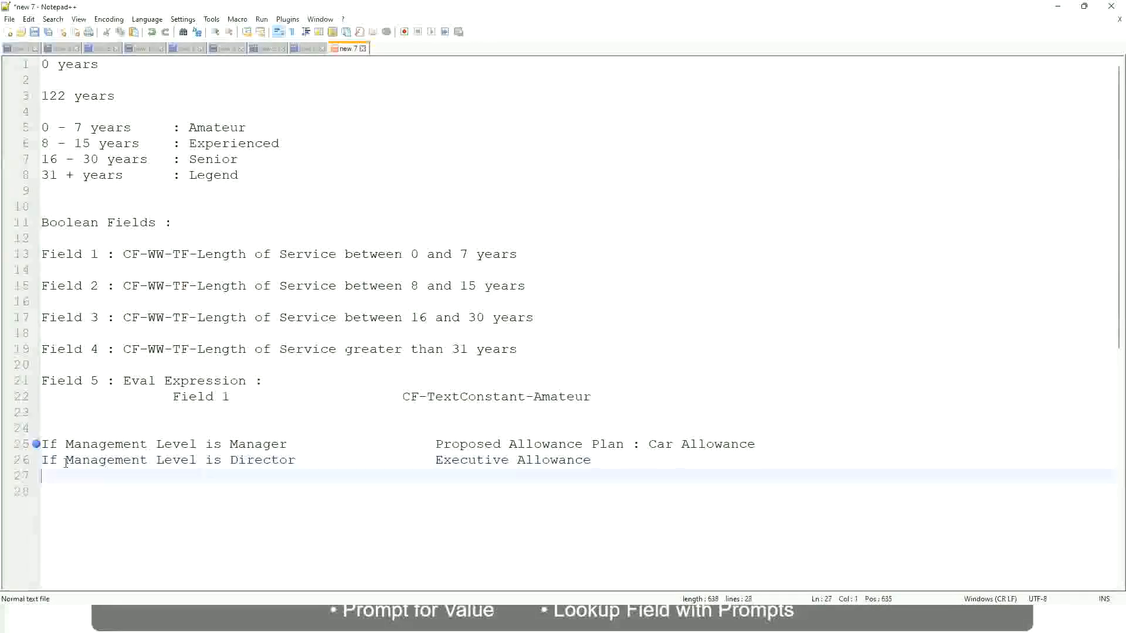
{"action": "type", "text": "If"}
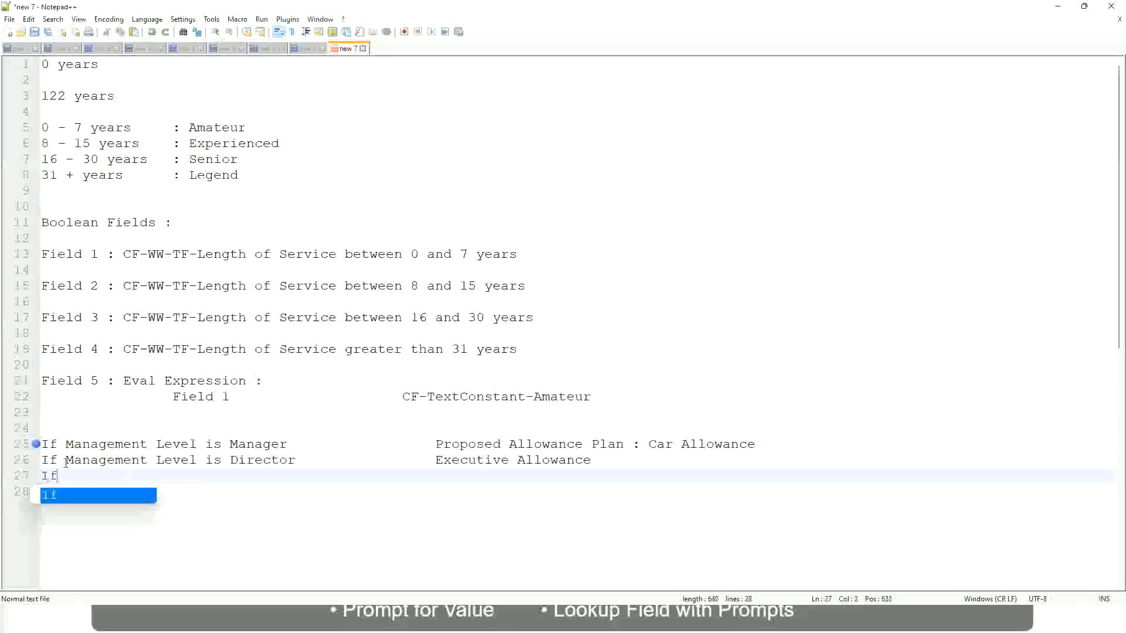
{"action": "type", "text": " Management is"}
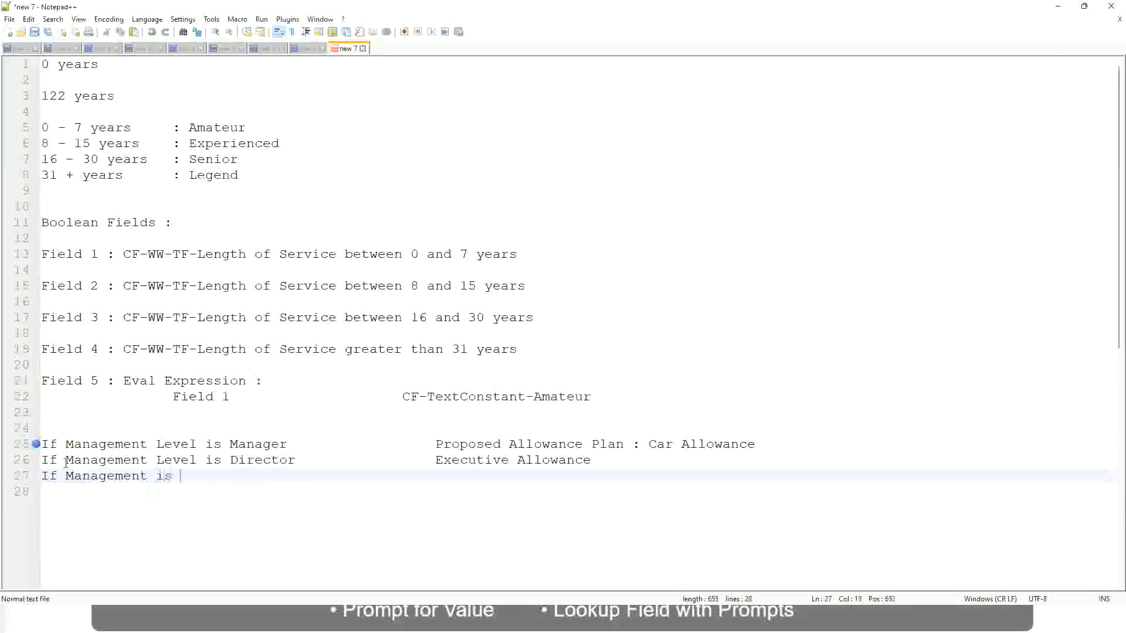
{"action": "key", "text": "BackSpace"}
{"action": "key", "text": "BackSpace"}
{"action": "key", "text": "BackSpace"}
{"action": "type", "text": "le"}
{"action": "key", "text": "BackSpace"}
{"action": "key", "text": "BackSpace"}
{"action": "type", "text": "Le"}
{"action": "key", "text": "Down"}
{"action": "key", "text": "Down"}
{"action": "key", "text": "Return"}
{"action": "type", "text": "is CEO"}
Add the outcome "CEO Allowance" to the CEO rule, aligned with the outcomes above.
{"action": "key", "text": "Tab"}
{"action": "key", "text": "Tab"}
{"action": "key", "text": "Tab"}
{"action": "key", "text": "Tab"}
{"action": "type", "text": "CEO Allowance"}
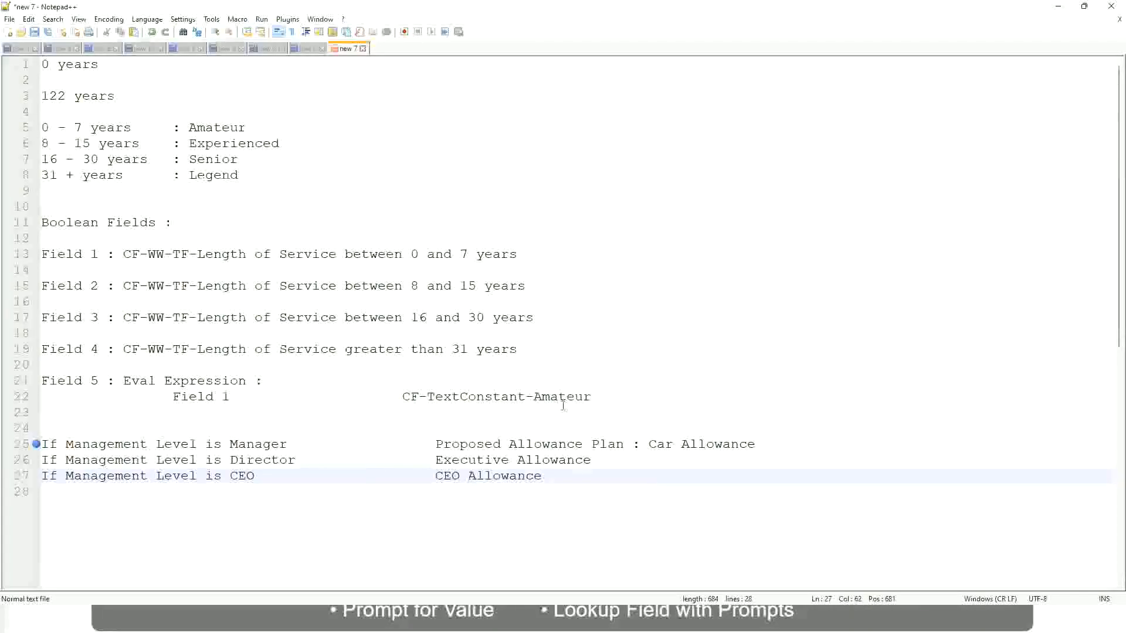
{"action": "left_click", "coordinate": [648, 444]}
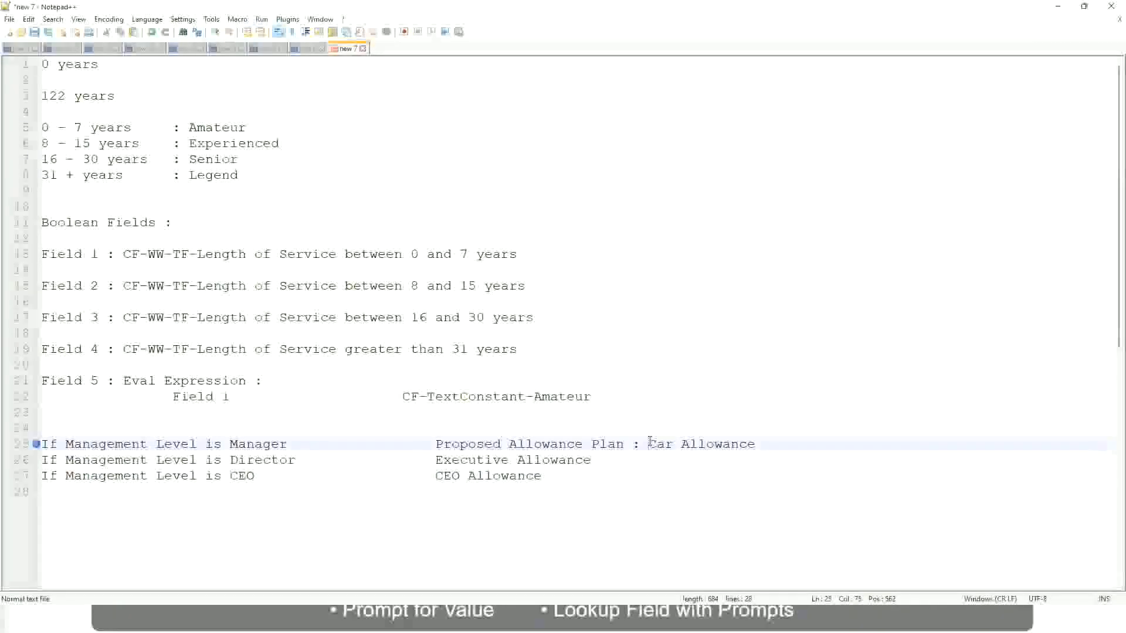
{"action": "left_click_drag", "start_coordinate": [648, 444], "coordinate": [757, 444]}
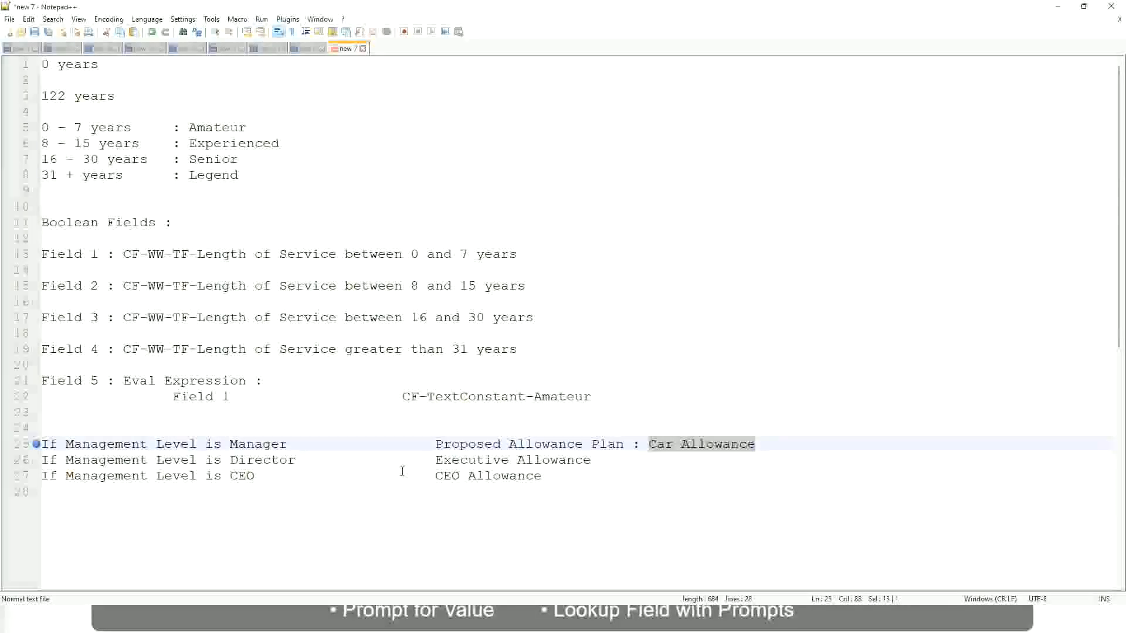
{"action": "left_click", "coordinate": [525, 444]}
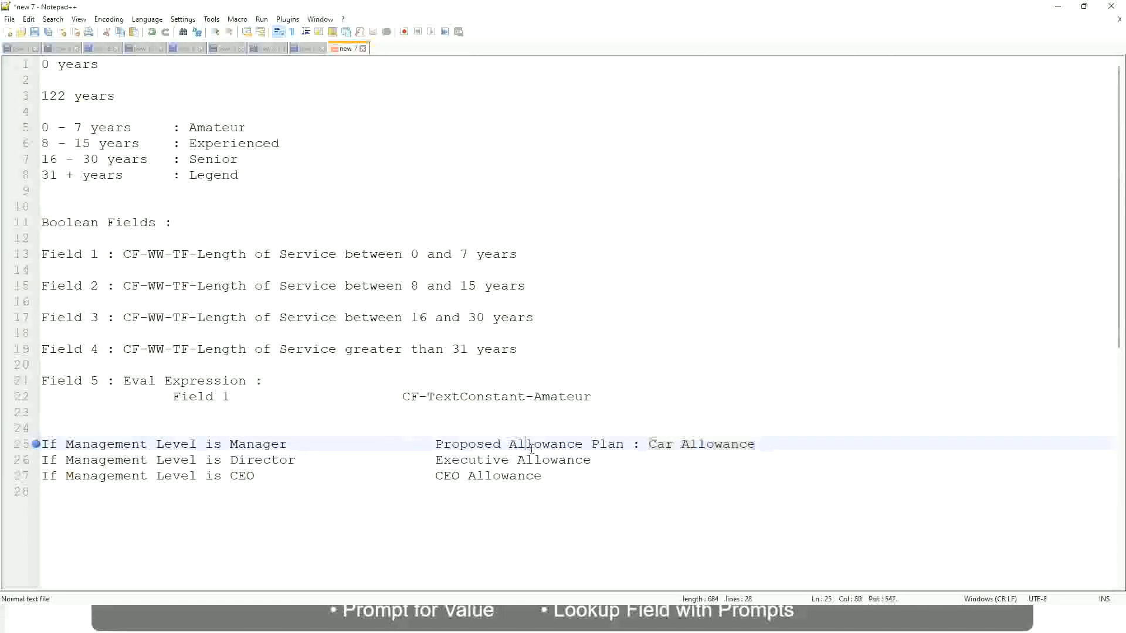
{"action": "left_click", "coordinate": [135, 445]}
{"action": "left_click", "coordinate": [230, 444]}
Replace the Manager rule's whole outcome, including the "Proposed Allowance Plan" label, with "First Line Manager".
{"action": "left_click_drag", "start_coordinate": [437, 444], "coordinate": [772, 440]}
{"action": "type", "text": "Managers"}
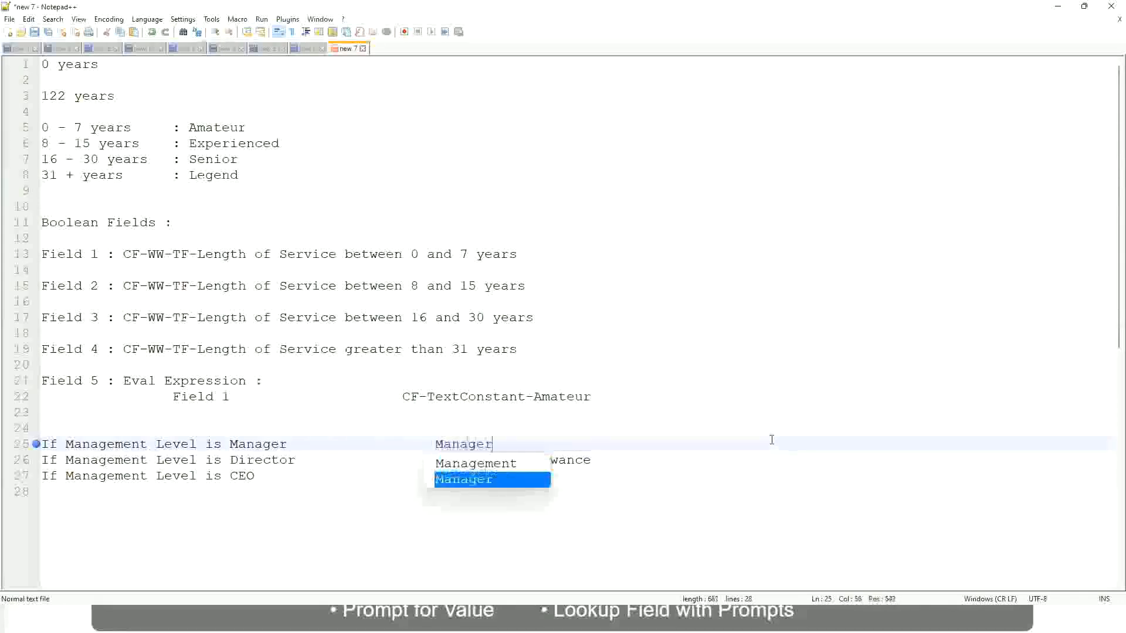
{"action": "key", "text": "BackSpace"}
{"action": "key", "text": "BackSpace"}
{"action": "key", "text": "BackSpace"}
{"action": "key", "text": "BackSpace"}
{"action": "key", "text": "BackSpace"}
{"action": "key", "text": "BackSpace"}
{"action": "key", "text": "BackSpace"}
{"action": "key", "text": "BackSpace"}
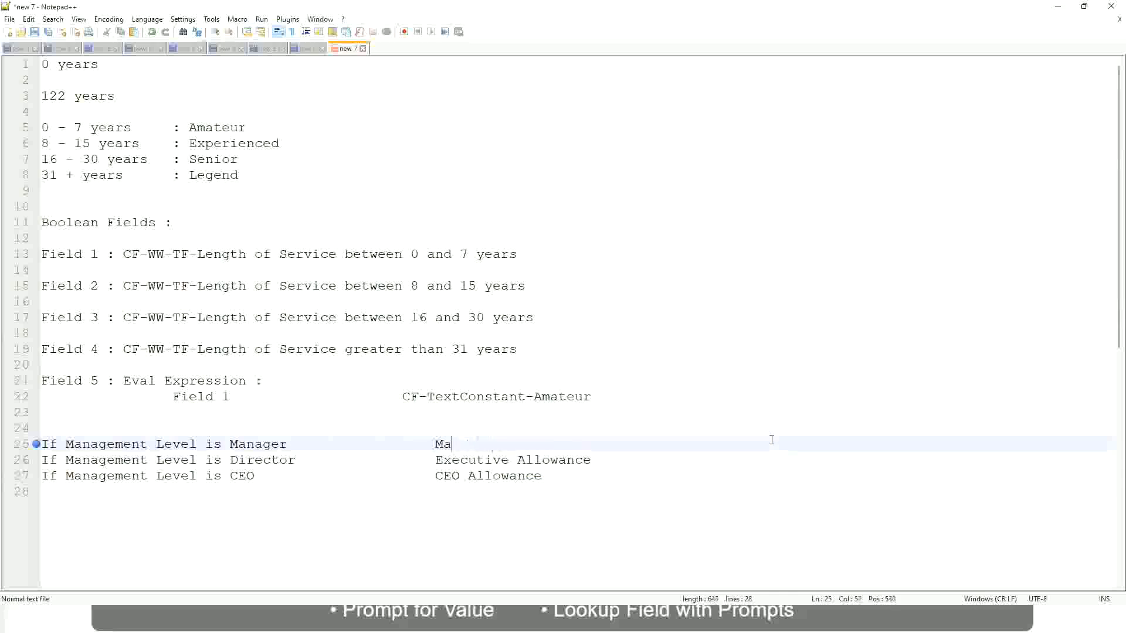
{"action": "type", "text": "First Li"}
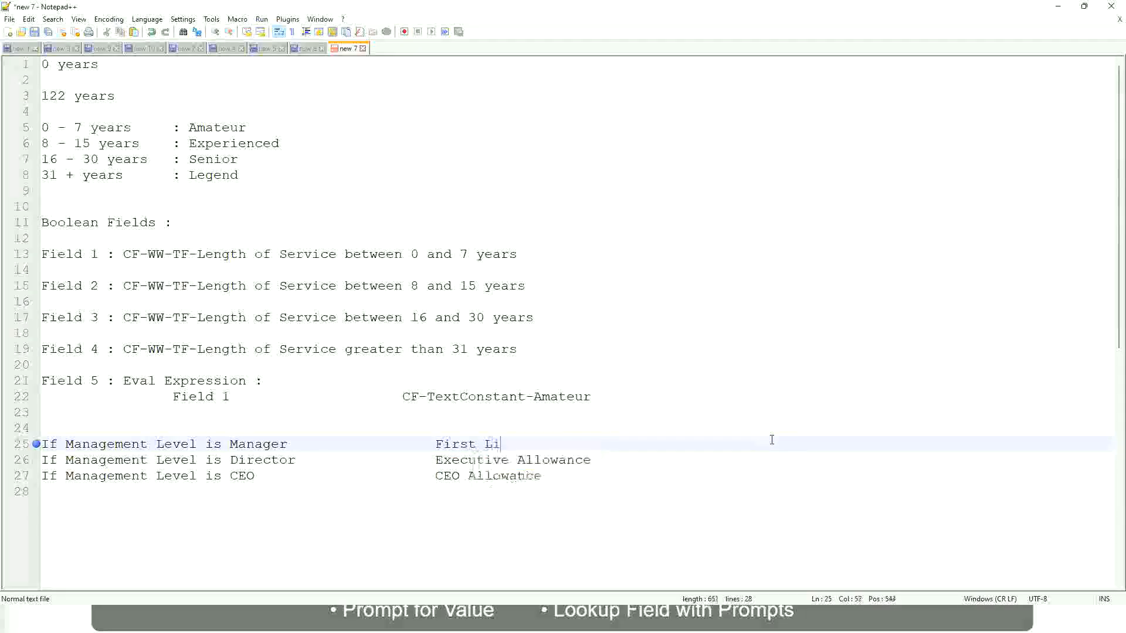
{"action": "type", "text": "ne Manager"}
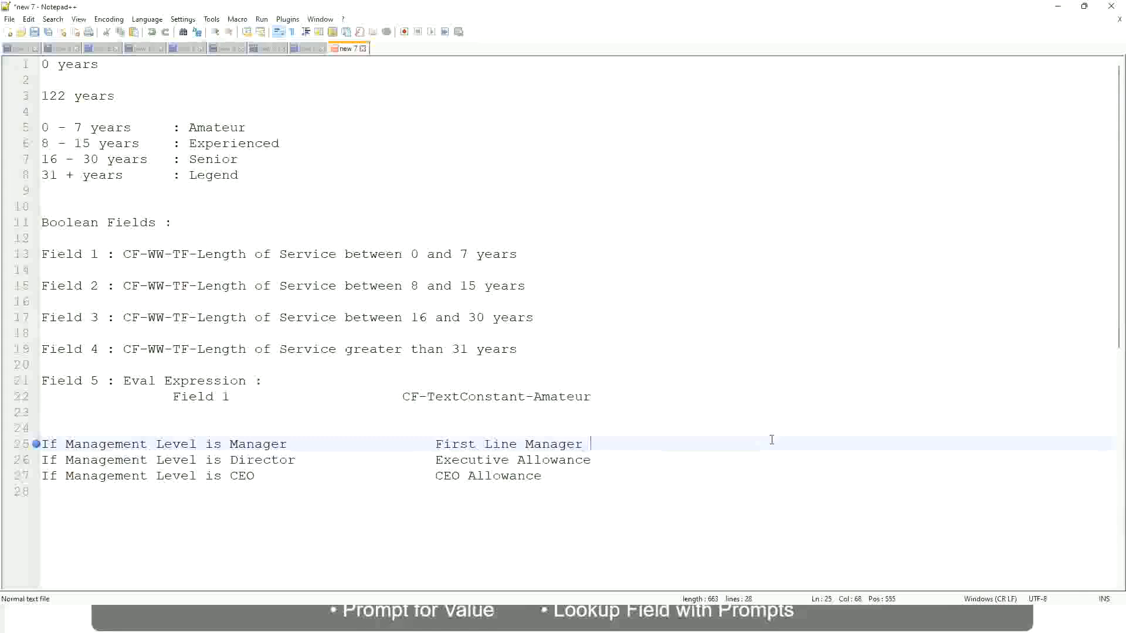
Insert "Name of the" in front of "First Line Manager" in the Manager rule's outcome.
{"action": "key", "text": "Left"}
{"action": "key", "text": "Left"}
{"action": "key", "text": "Left"}
{"action": "key", "text": "Left"}
{"action": "key", "text": "Left"}
{"action": "key", "text": "Left"}
{"action": "key", "text": "Left"}
{"action": "key", "text": "Left"}
{"action": "key", "text": "Left"}
{"action": "key", "text": "Left"}
{"action": "type", "text": "Name of the"}
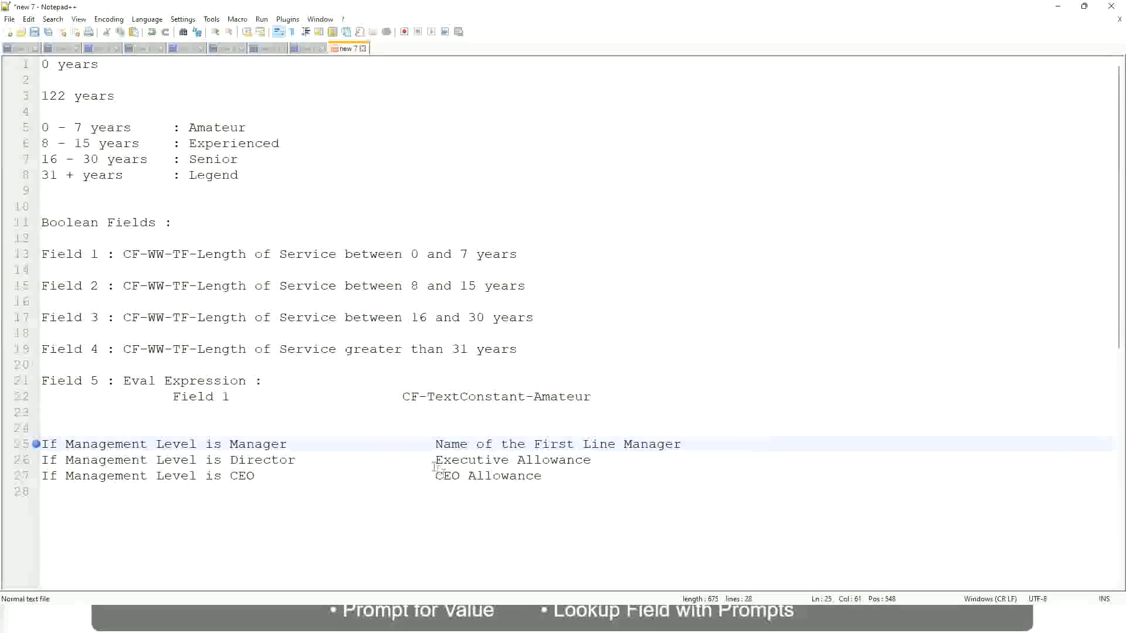
Replace the Director rule's outcome "Executive Allowance" with the beginning "Name of".
{"action": "left_click_drag", "start_coordinate": [435, 460], "coordinate": [592, 460]}
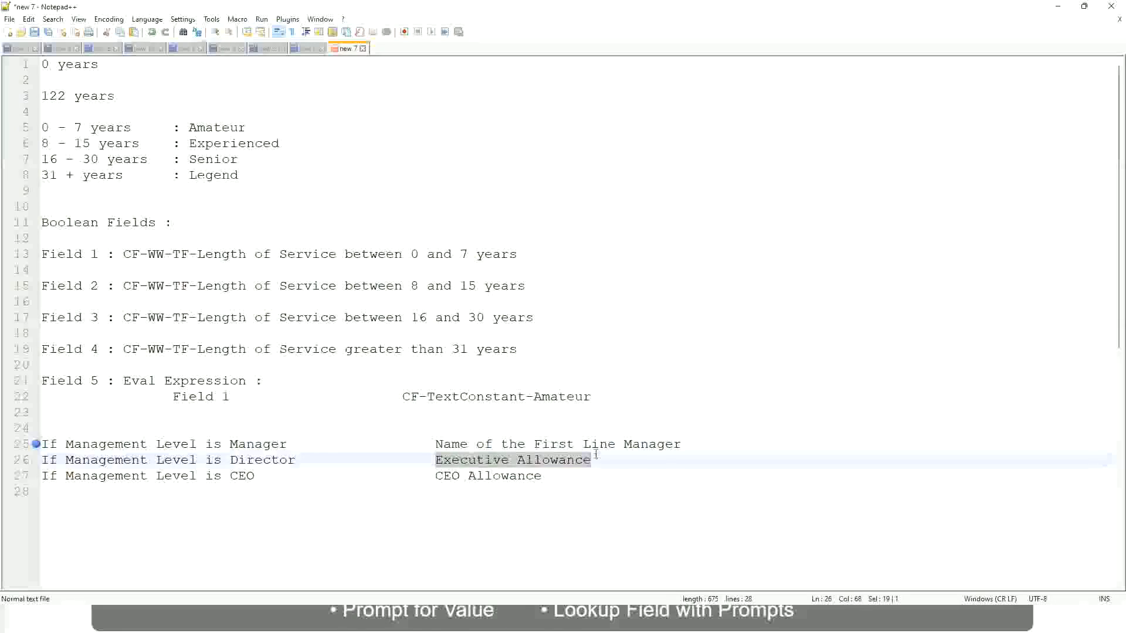
{"action": "type", "text": "Name "}
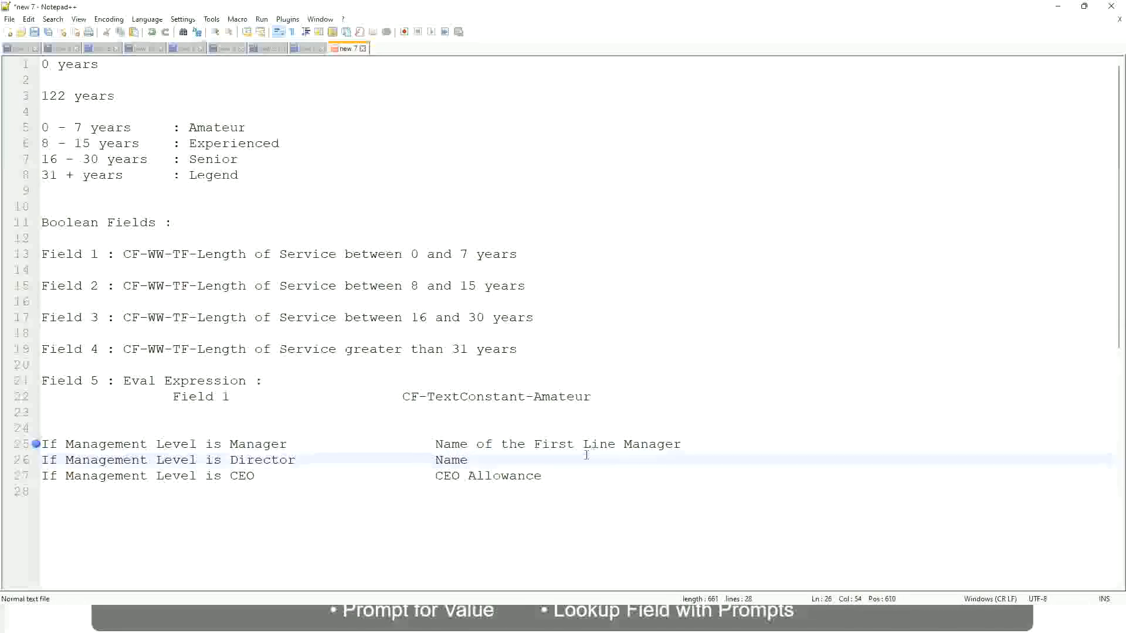
{"action": "type", "text": "of First"}
{"action": "key", "text": "BackSpace"}
{"action": "key", "text": "BackSpace"}
{"action": "key", "text": "BackSpace"}
{"action": "key", "text": "BackSpace"}
{"action": "key", "text": "BackSpace"}
{"action": "key", "text": "BackSpace"}
Change "First" to "Second" in the Manager rule's outcome and complete the Director rule's outcome as "Name of Manager".
{"action": "double_click", "coordinate": [551, 443]}
{"action": "type", "text": "Second"}
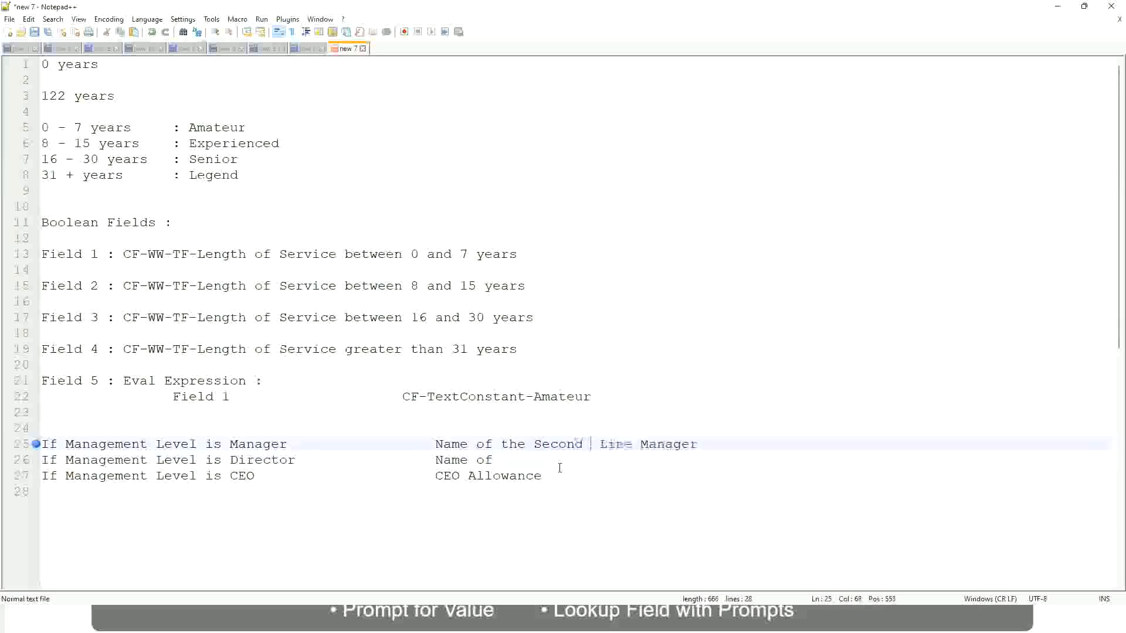
{"action": "key", "text": "BackSpace"}
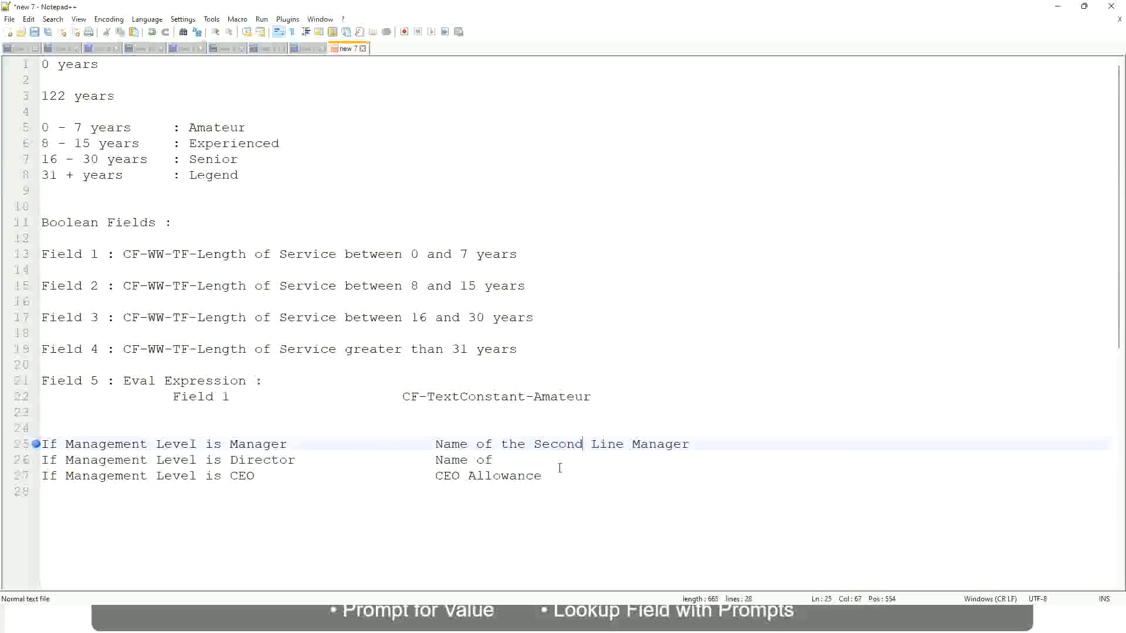
{"action": "left_click", "coordinate": [510, 460]}
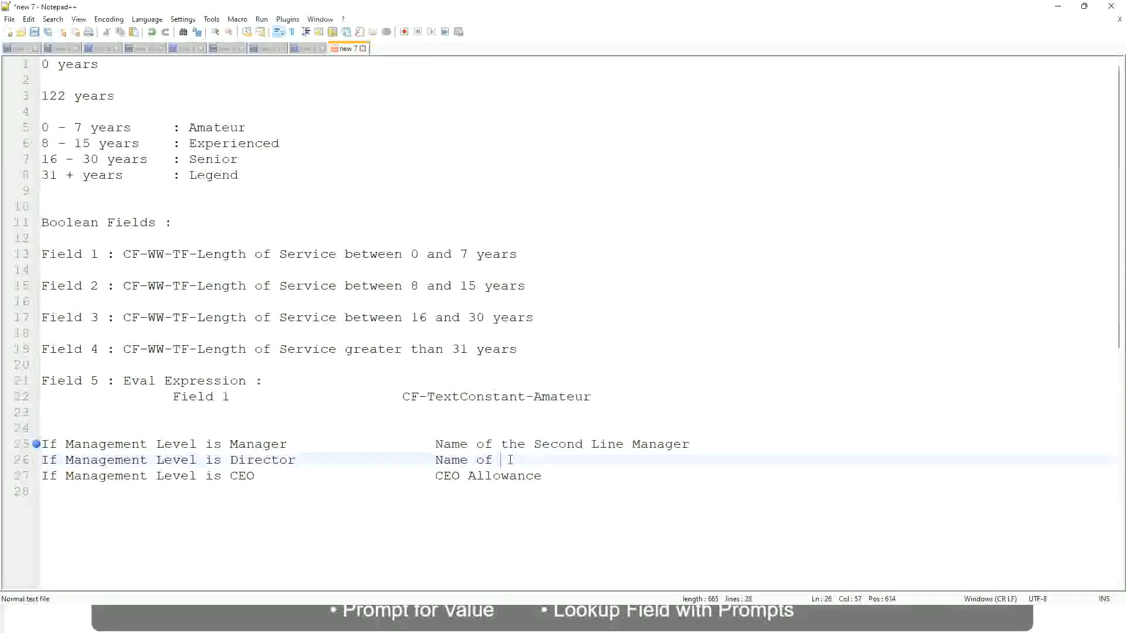
{"action": "type", "text": "Manager"}
Replace the CEO rule's outcome with "name of CEO/Himself/Herself".
{"action": "left_click", "coordinate": [420, 476]}
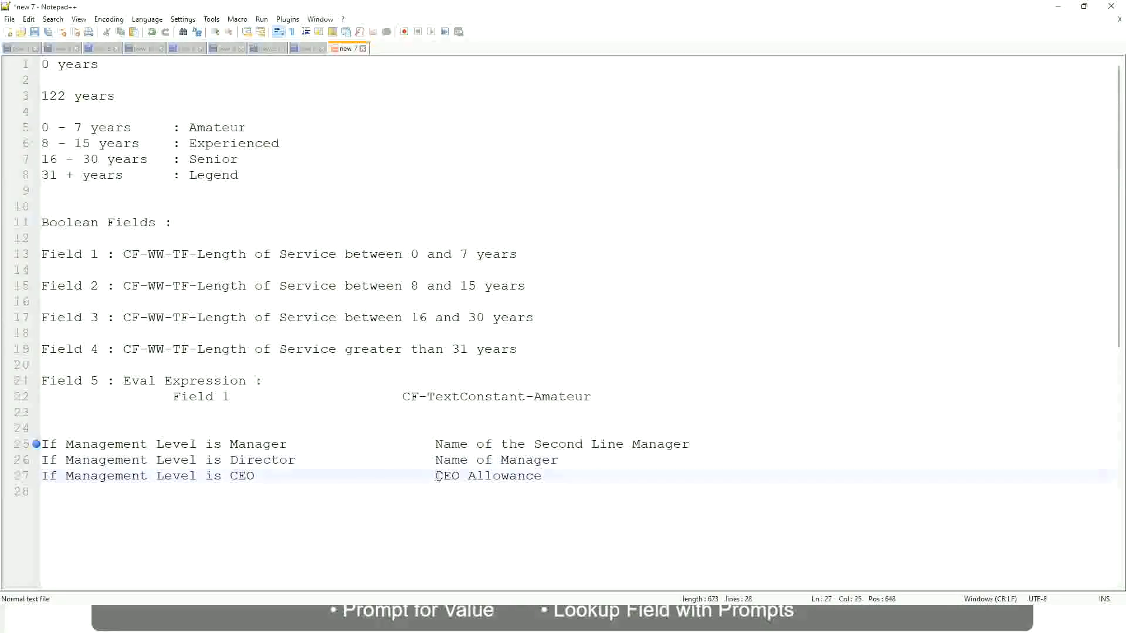
{"action": "left_click_drag", "start_coordinate": [435, 476], "coordinate": [557, 475]}
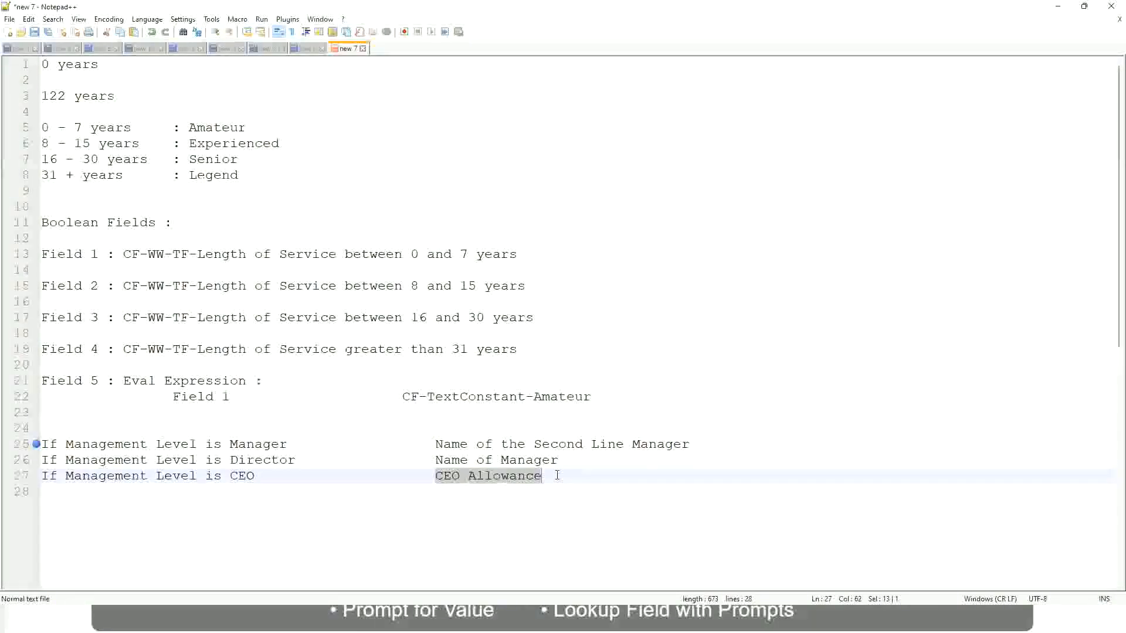
{"action": "type", "text": "name of CEO "}
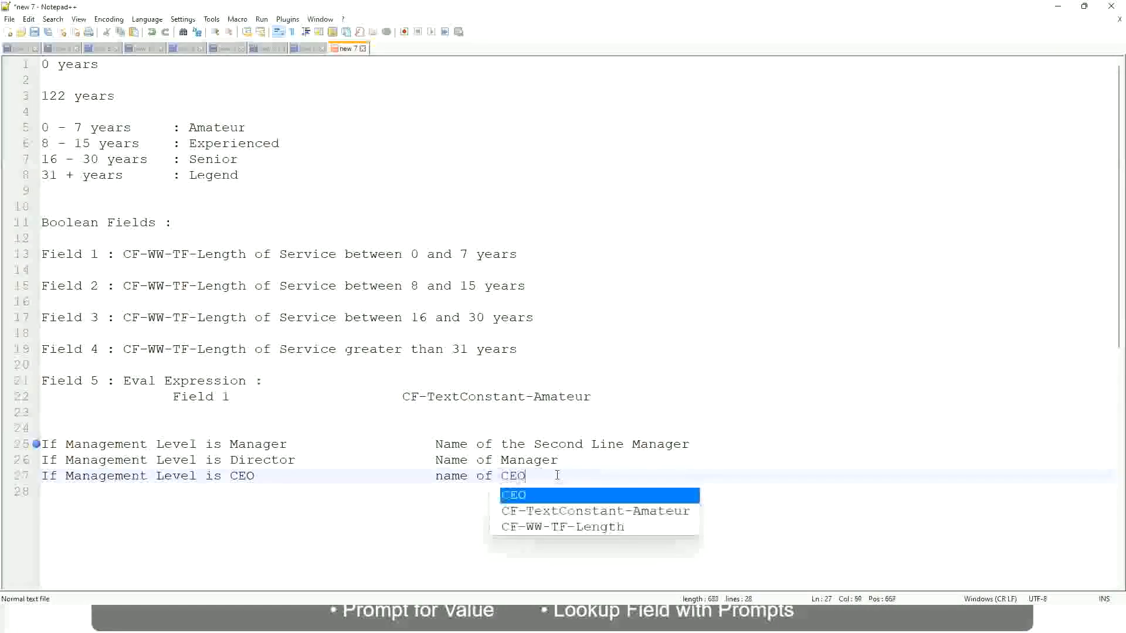
{"action": "type", "text": "/"}
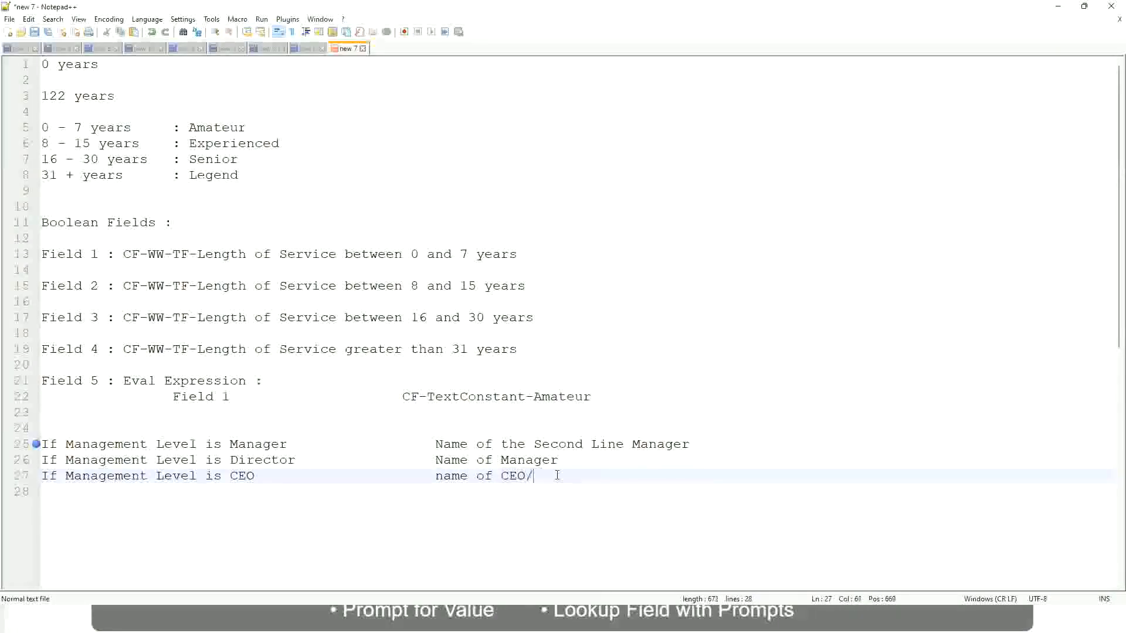
{"action": "type", "text": "Himself/Herself"}
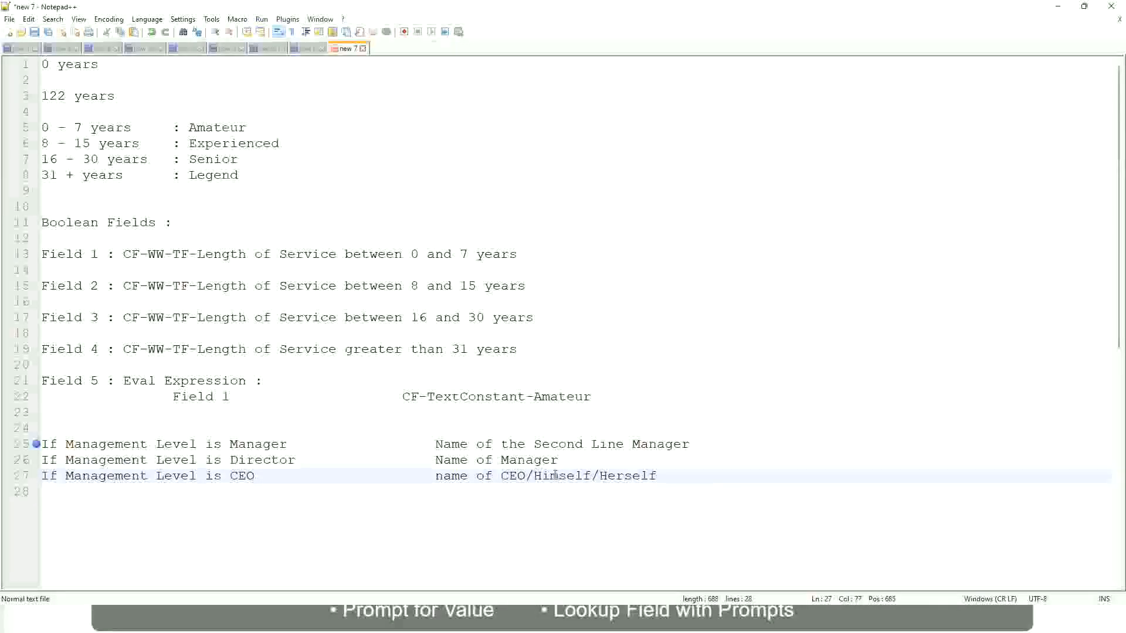
Review the Manager, Director and CEO rules line by line, matching each condition to its outcome.
{"action": "left_click", "coordinate": [402, 476]}
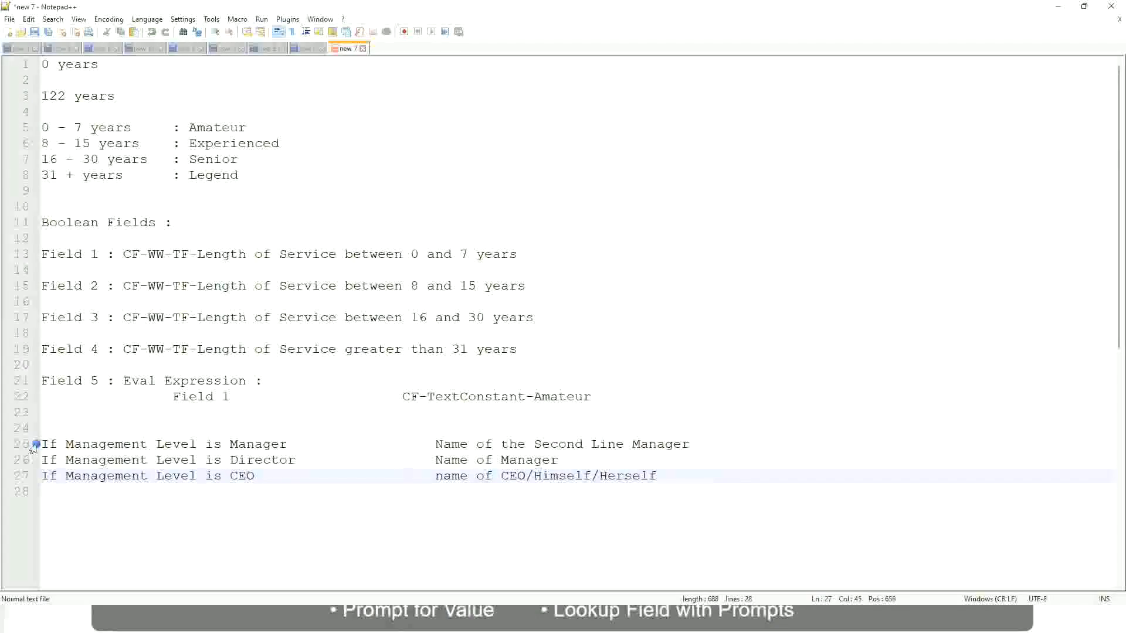
{"action": "left_click", "coordinate": [123, 445]}
{"action": "left_click", "coordinate": [262, 444]}
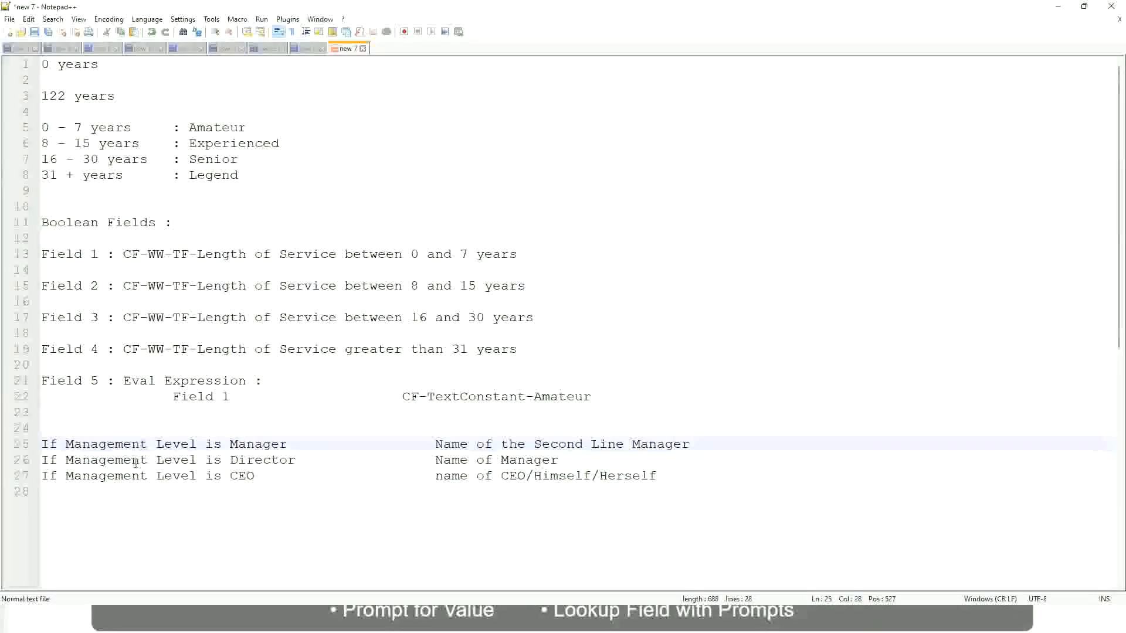
{"action": "left_click", "coordinate": [277, 459]}
{"action": "left_click", "coordinate": [278, 459]}
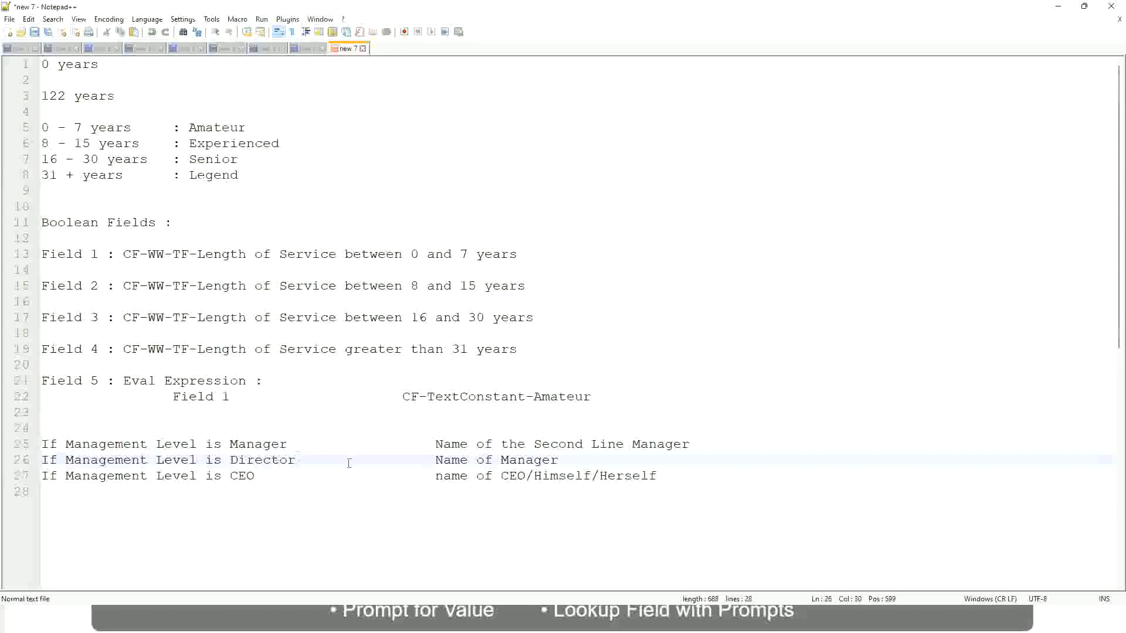
{"action": "left_click", "coordinate": [559, 460]}
{"action": "left_click", "coordinate": [252, 461]}
{"action": "left_click", "coordinate": [245, 476]}
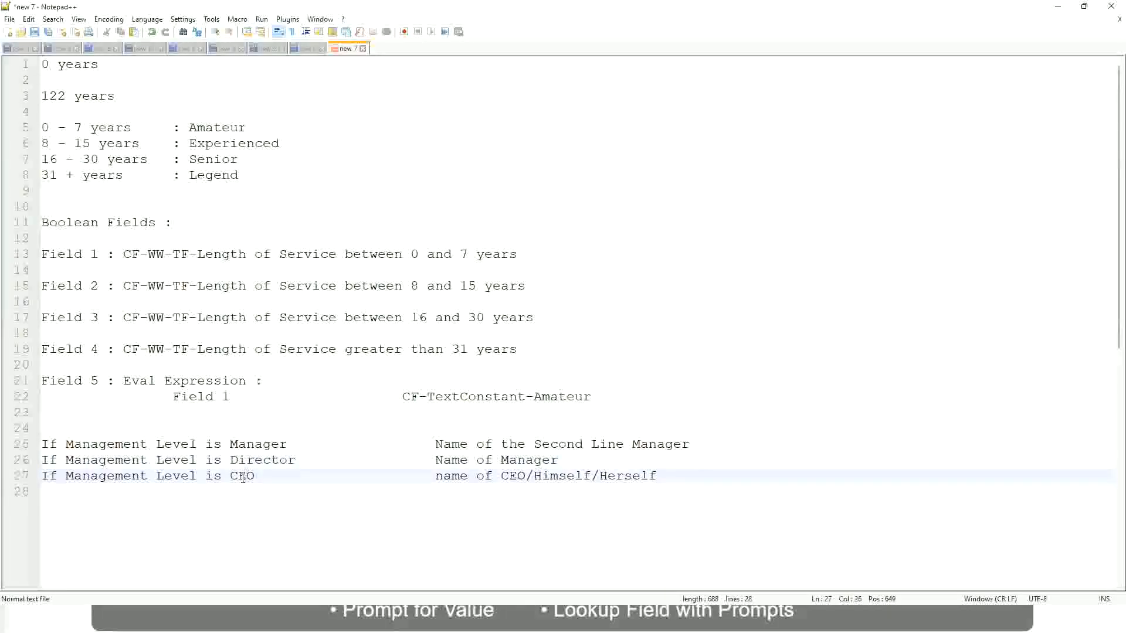
{"action": "left_click", "coordinate": [526, 476]}
{"action": "left_click", "coordinate": [661, 475]}
{"action": "left_click_drag", "start_coordinate": [684, 472], "coordinate": [35, 446]}
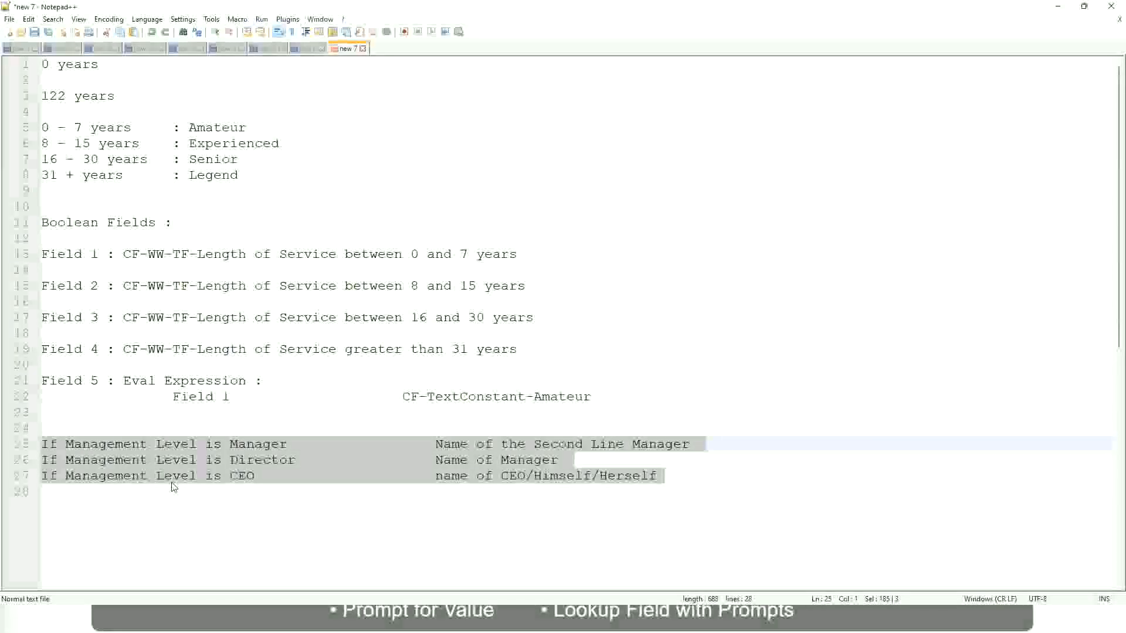
Examine the Manager rule's outcome and compare it with the length-of-service labels Amateur, Experienced, Senior and Legend.
{"action": "left_click", "coordinate": [476, 445]}
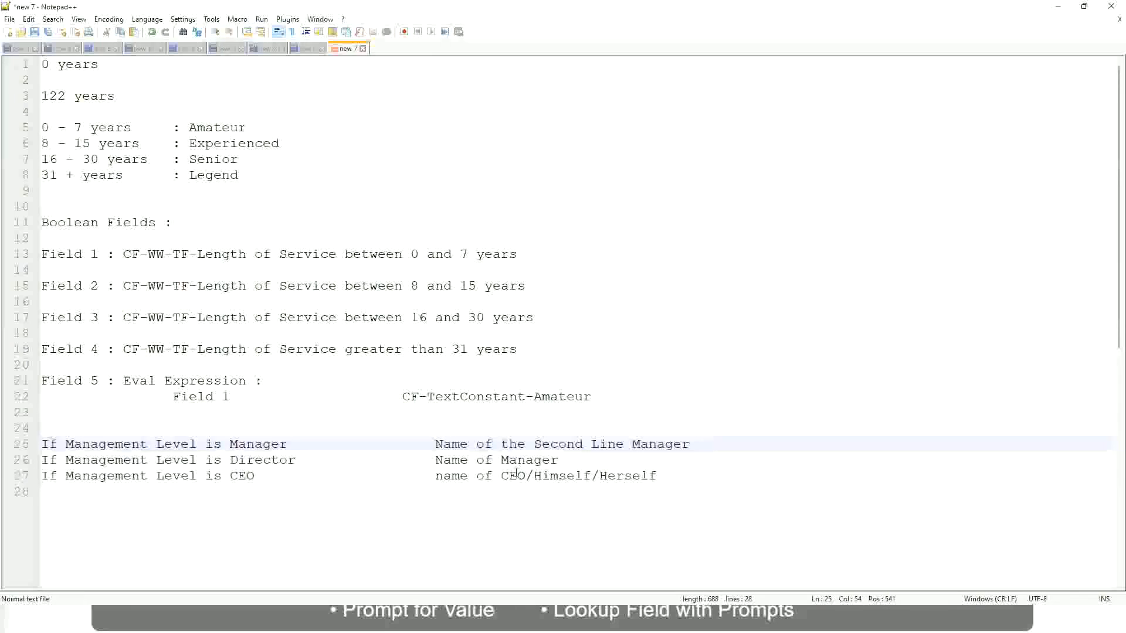
{"action": "left_click_drag", "start_coordinate": [435, 443], "coordinate": [689, 444]}
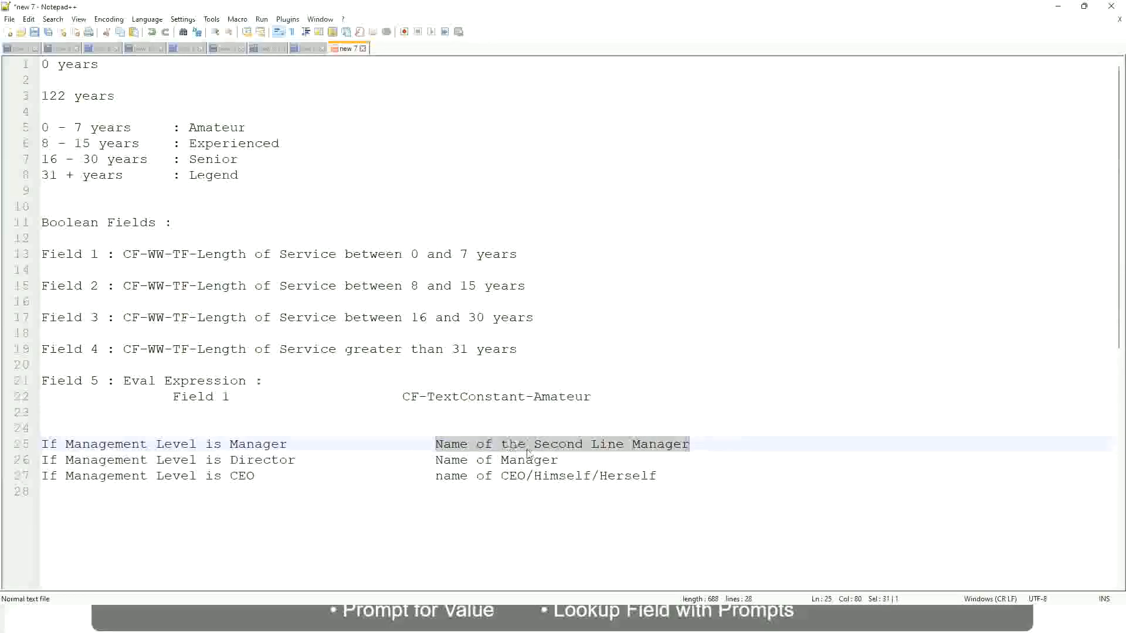
{"action": "key", "text": "Right"}
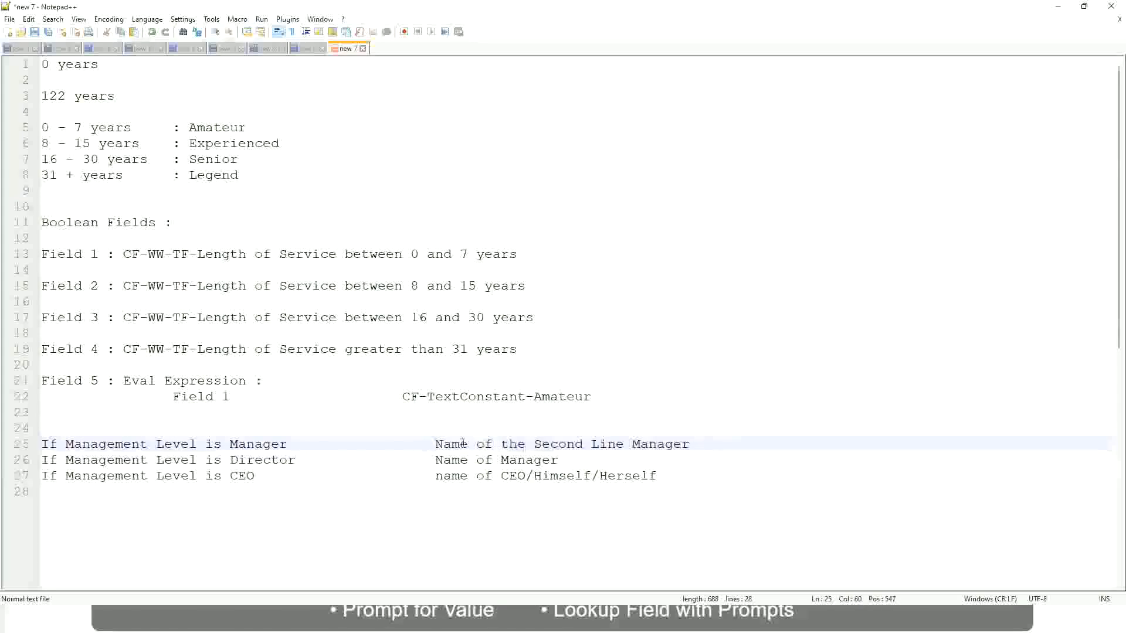
{"action": "left_click_drag", "start_coordinate": [435, 444], "coordinate": [693, 444]}
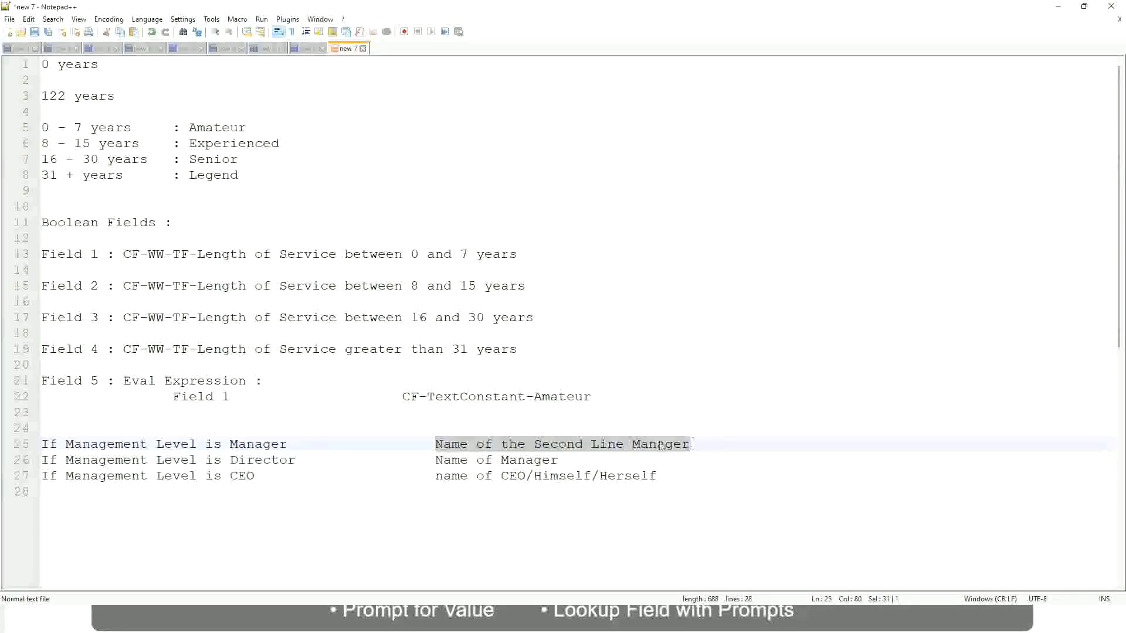
{"action": "left_click", "coordinate": [577, 449]}
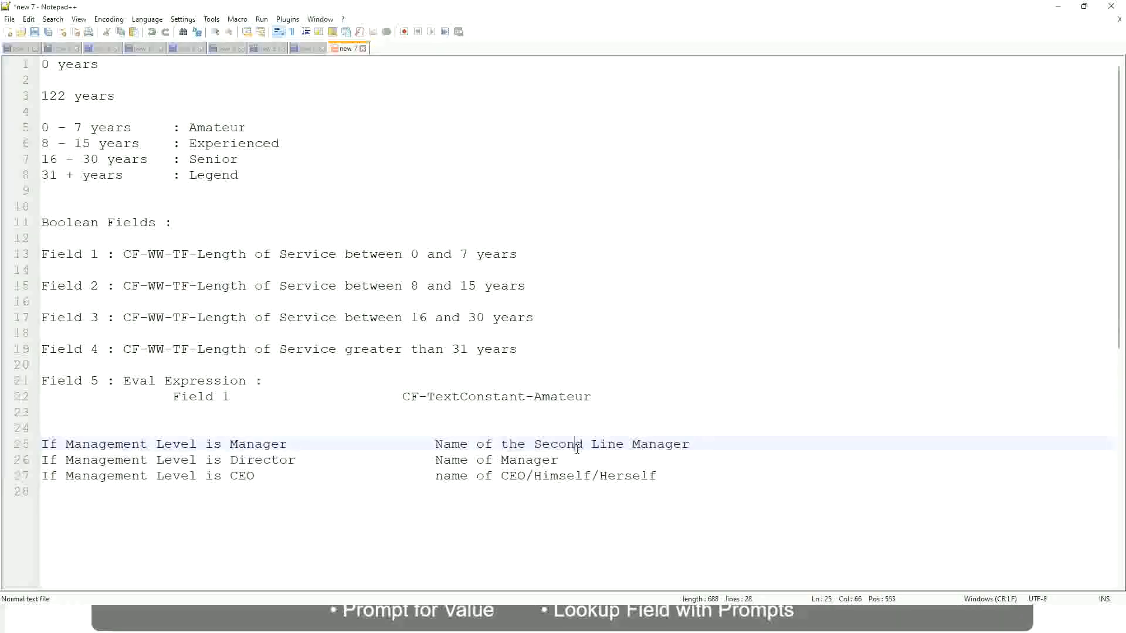
{"action": "left_click", "coordinate": [293, 444]}
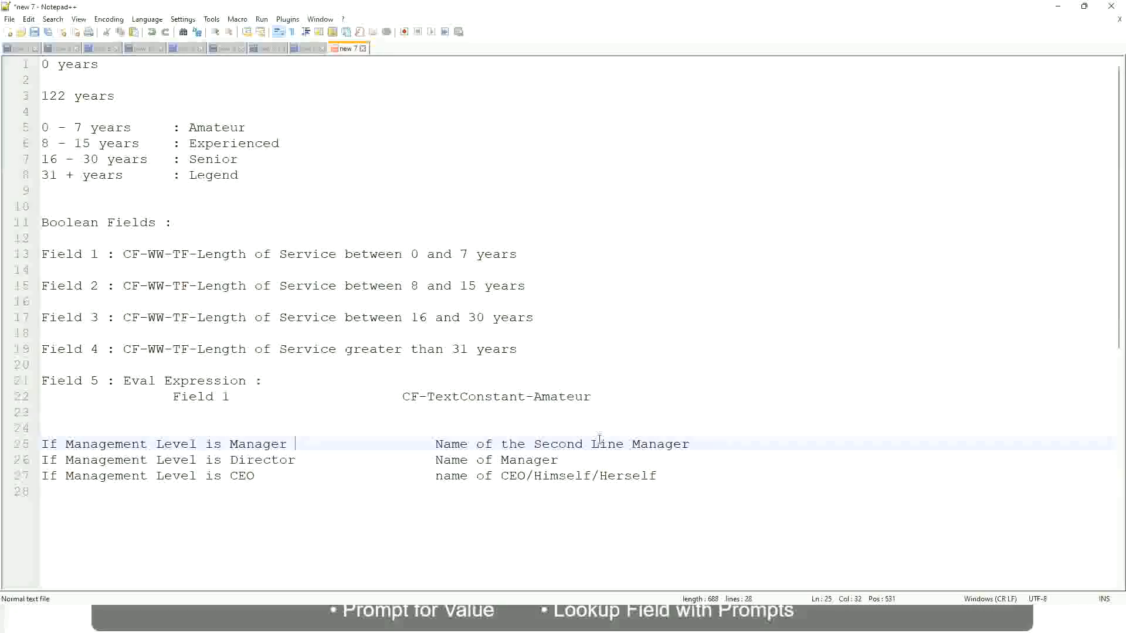
{"action": "left_click", "coordinate": [576, 444]}
{"action": "left_click_drag", "start_coordinate": [616, 444], "coordinate": [624, 444]}
{"action": "left_click", "coordinate": [706, 443]}
{"action": "left_click", "coordinate": [666, 441]}
{"action": "double_click", "coordinate": [217, 127]}
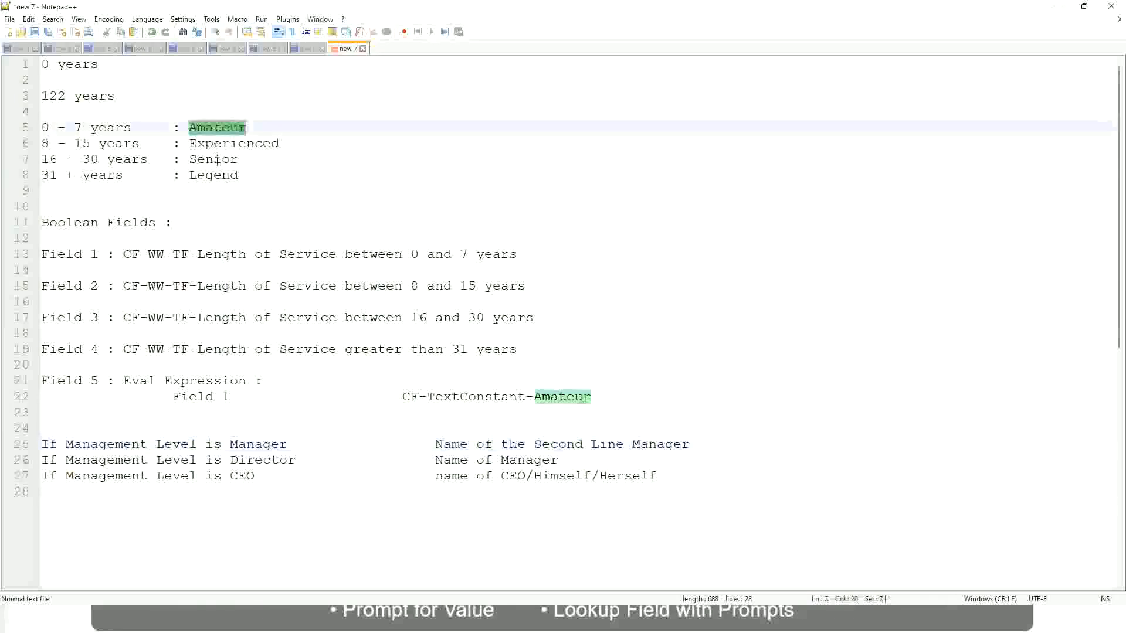
{"action": "double_click", "coordinate": [216, 144]}
{"action": "double_click", "coordinate": [217, 159]}
{"action": "left_click", "coordinate": [214, 174]}
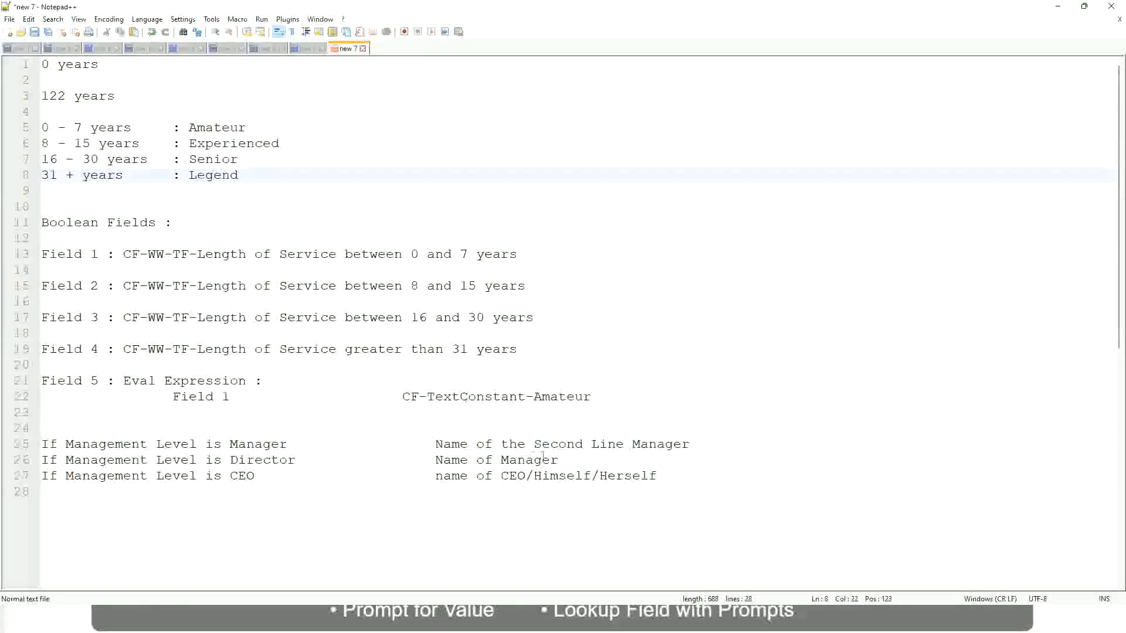
Review the outcomes of the CEO and Manager rules and the Director condition in the note.
{"action": "left_click", "coordinate": [575, 476]}
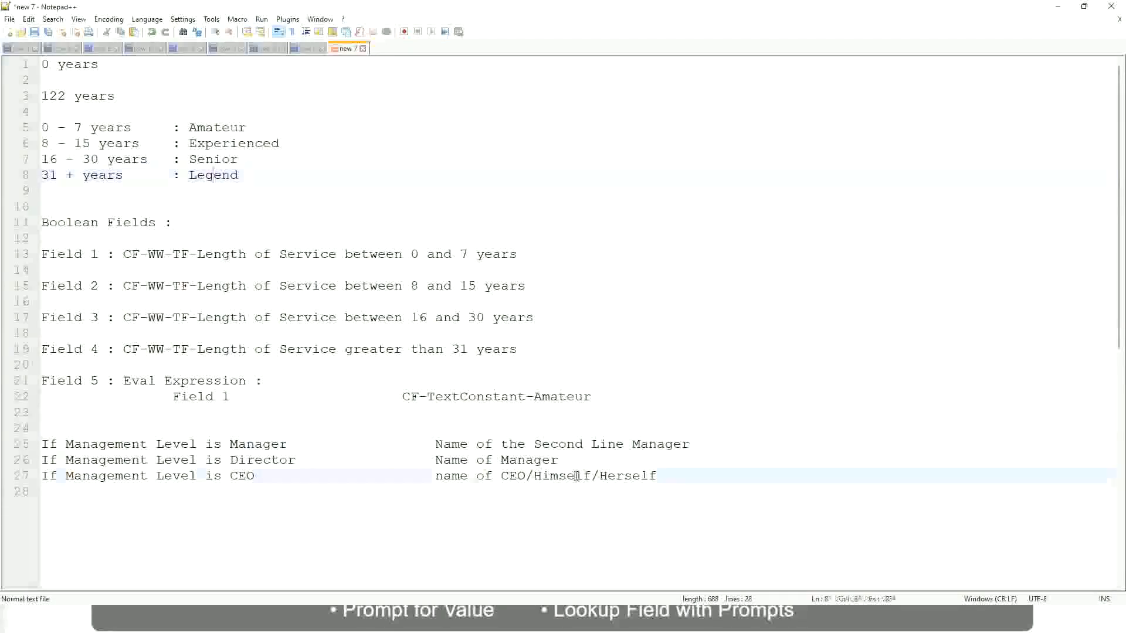
{"action": "left_click", "coordinate": [539, 444]}
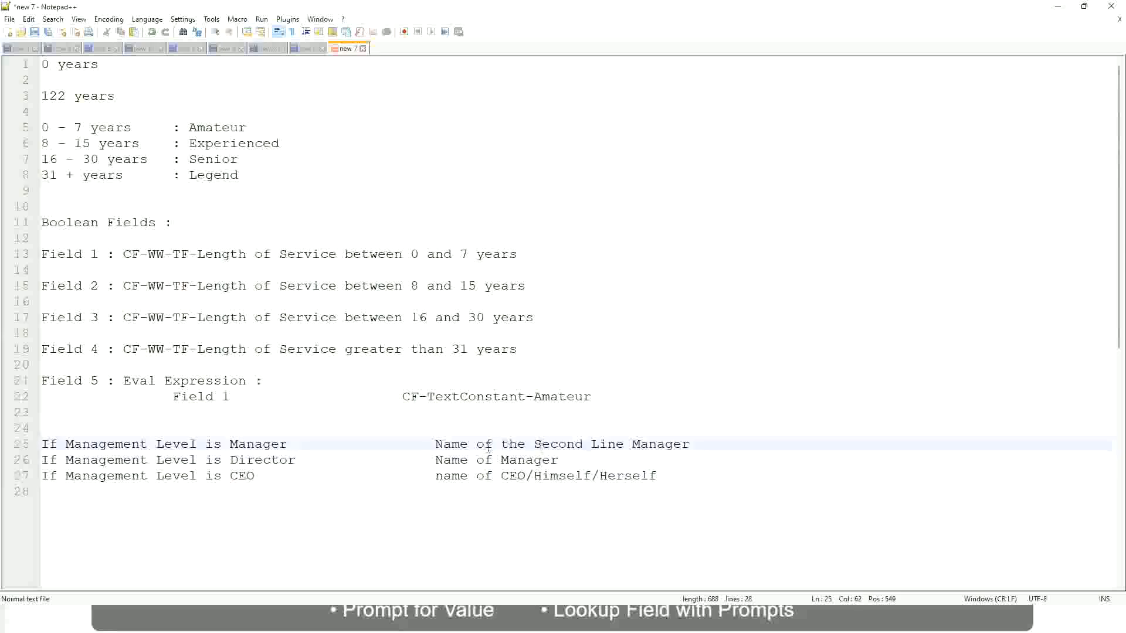
{"action": "left_click", "coordinate": [306, 463]}
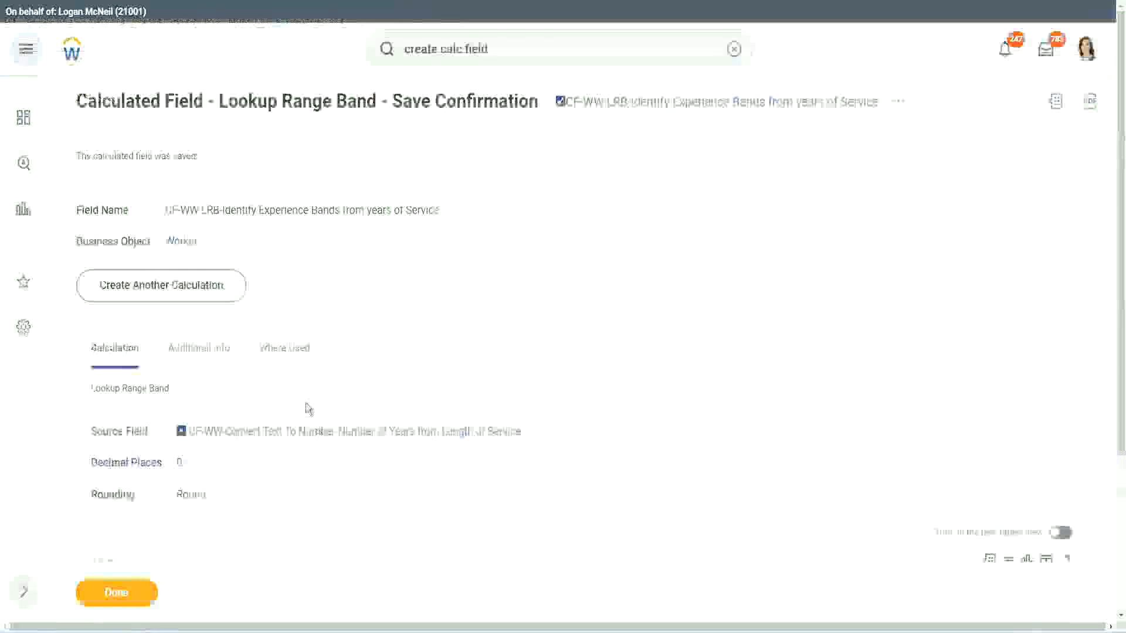
In Workday, copy the name of the saved Lookup Range Band calculated field and dismiss its save confirmation.
{"action": "scroll", "coordinate": [428, 179], "scroll_direction": "down", "scroll_amount": 3}
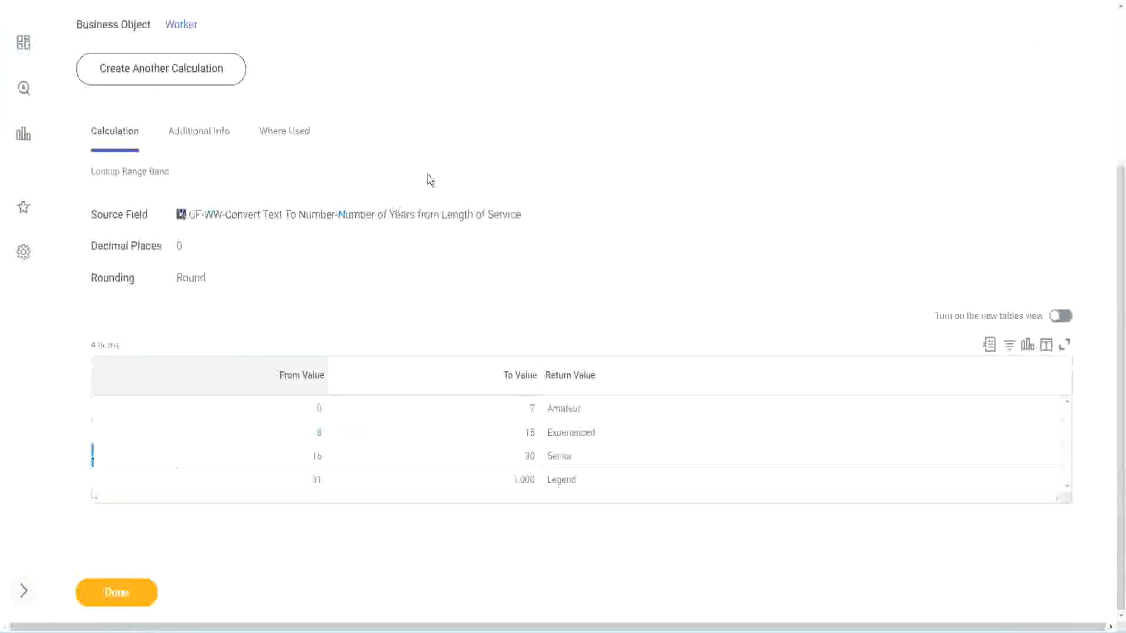
{"action": "scroll", "coordinate": [437, 225], "scroll_direction": "up", "scroll_amount": 3}
{"action": "right_click", "coordinate": [662, 112]}
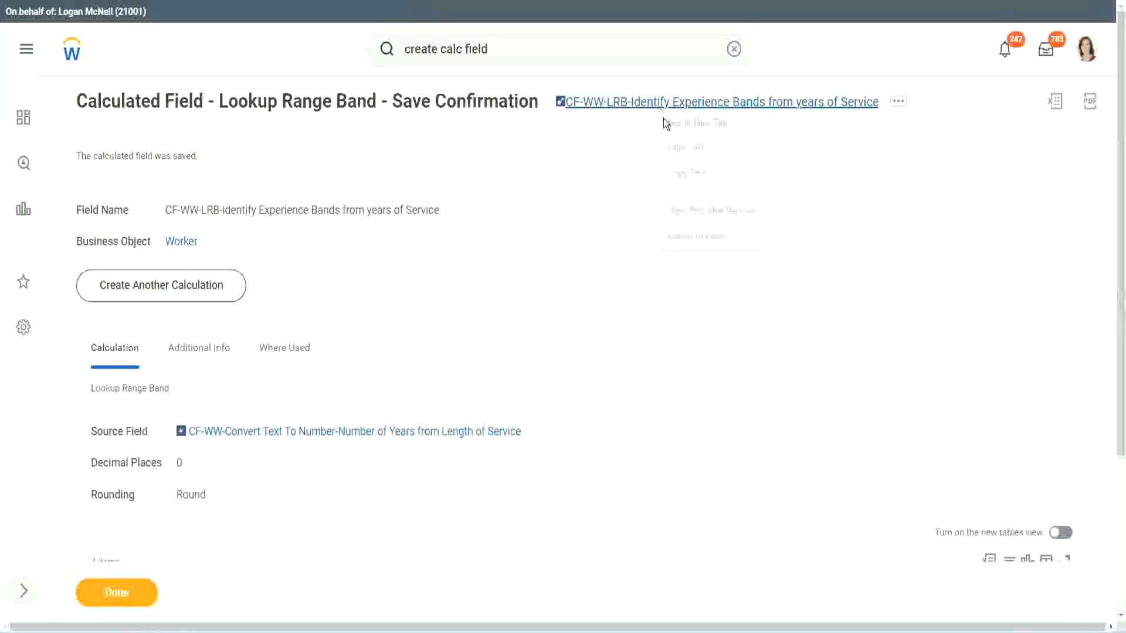
{"action": "left_click", "coordinate": [698, 171]}
{"action": "left_click", "coordinate": [112, 598]}
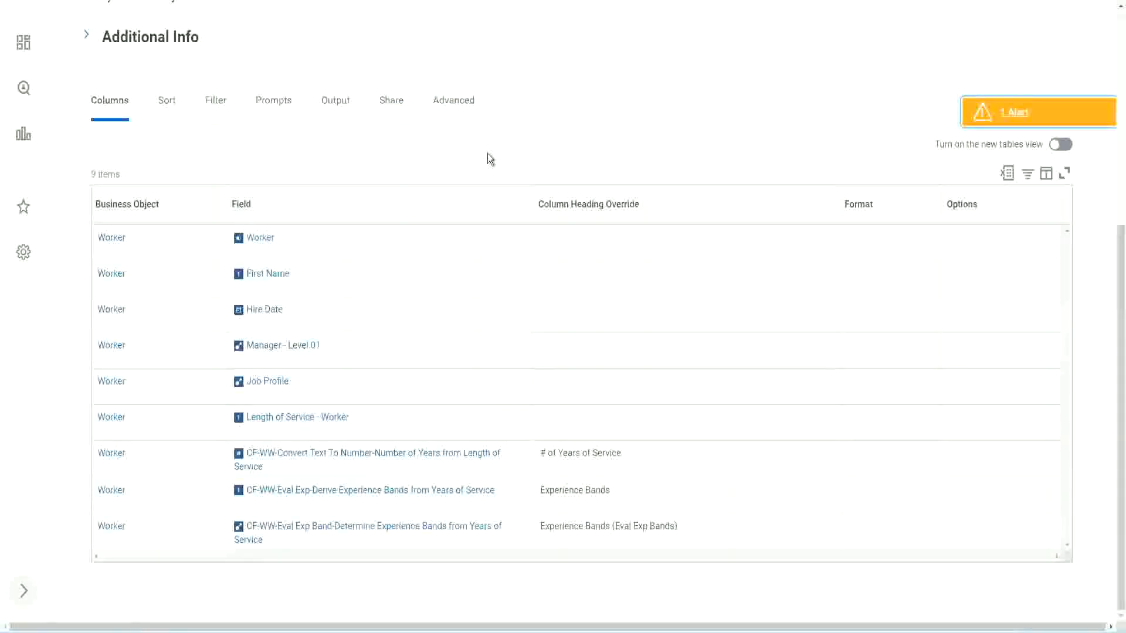
Open the WW Employee Details custom report for editing.
{"action": "scroll", "coordinate": [487, 153], "scroll_direction": "up", "scroll_amount": 5}
{"action": "left_click", "coordinate": [388, 126]}
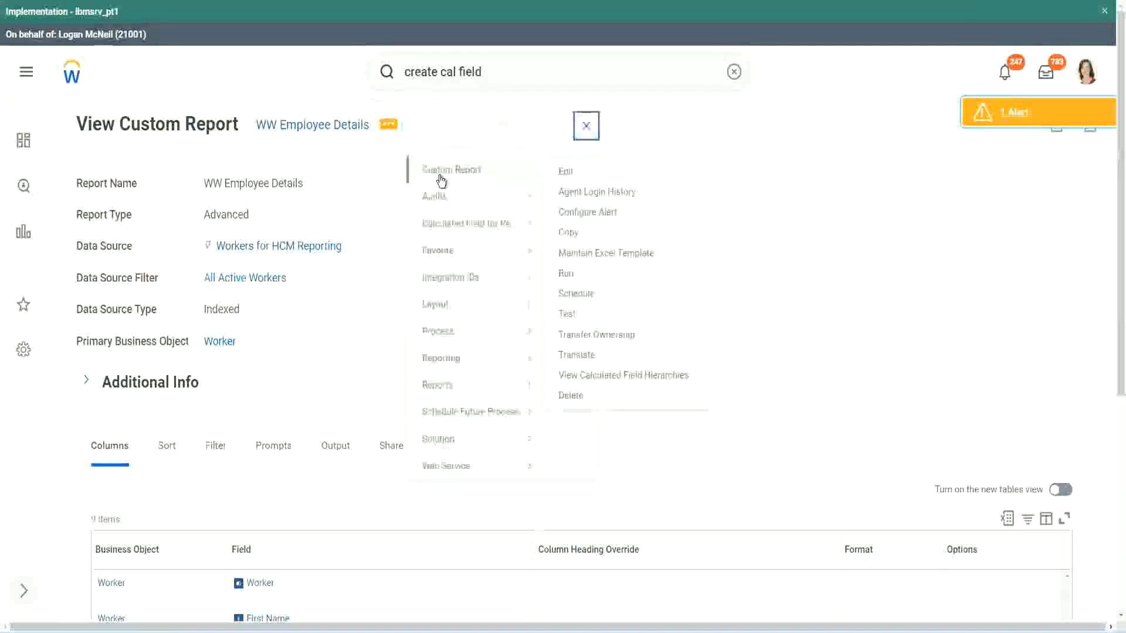
{"action": "left_click", "coordinate": [568, 172]}
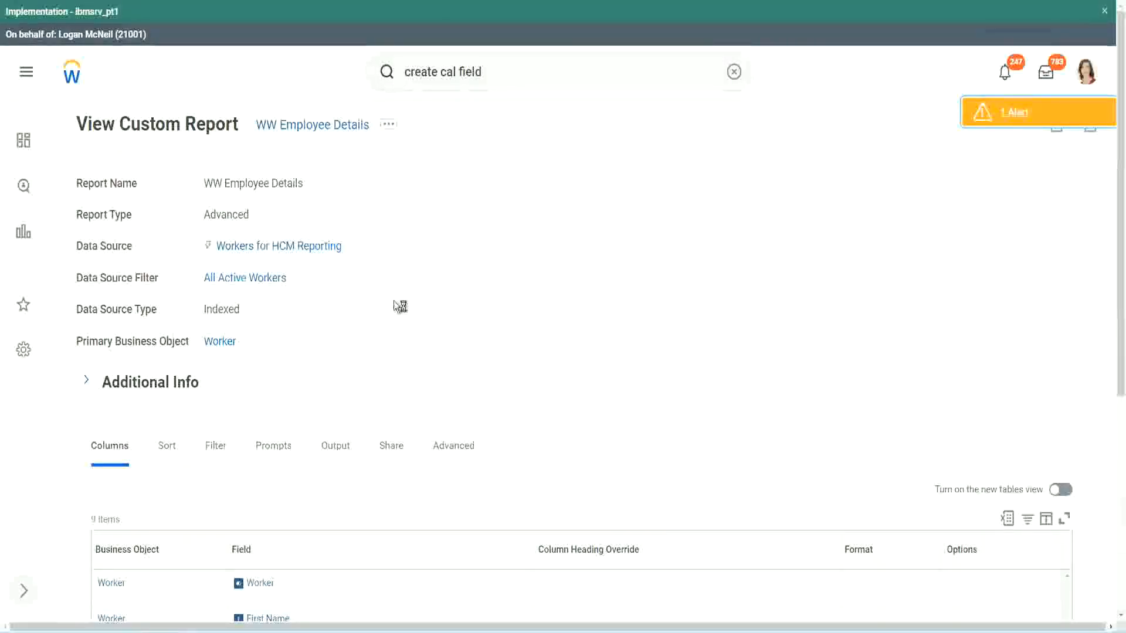
Add a Worker column after the last report column using the field CF-WW-LRB-Identify Experience Bands from years of Service.
{"action": "scroll", "coordinate": [428, 305], "scroll_direction": "down", "scroll_amount": 5}
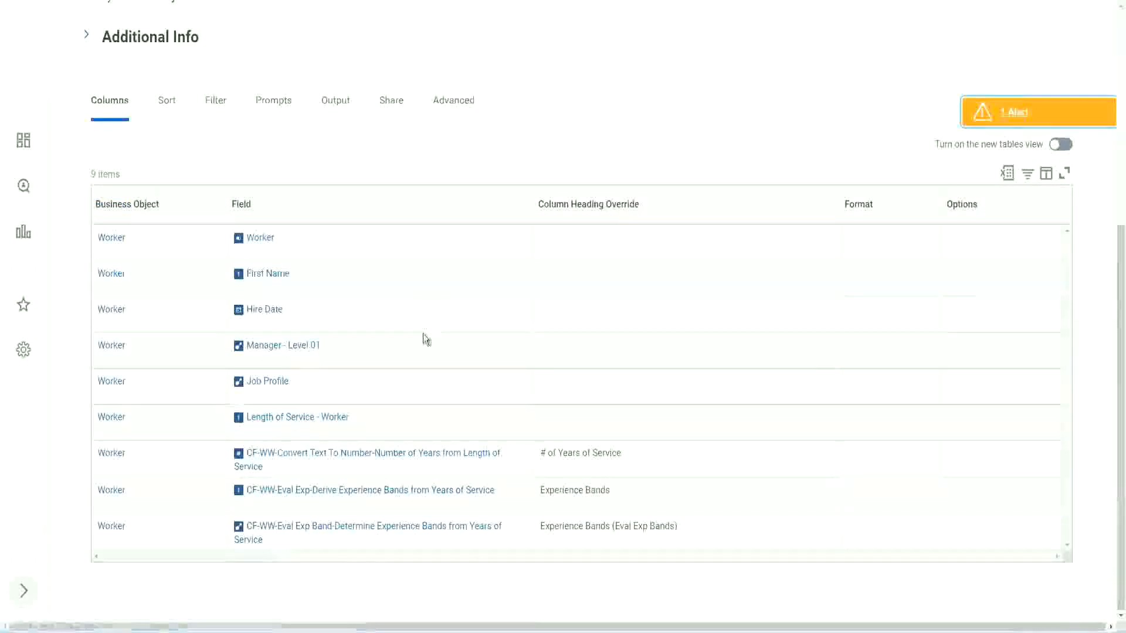
{"action": "scroll", "coordinate": [424, 327], "scroll_direction": "down", "scroll_amount": 5}
{"action": "scroll", "coordinate": [425, 329], "scroll_direction": "down", "scroll_amount": 3}
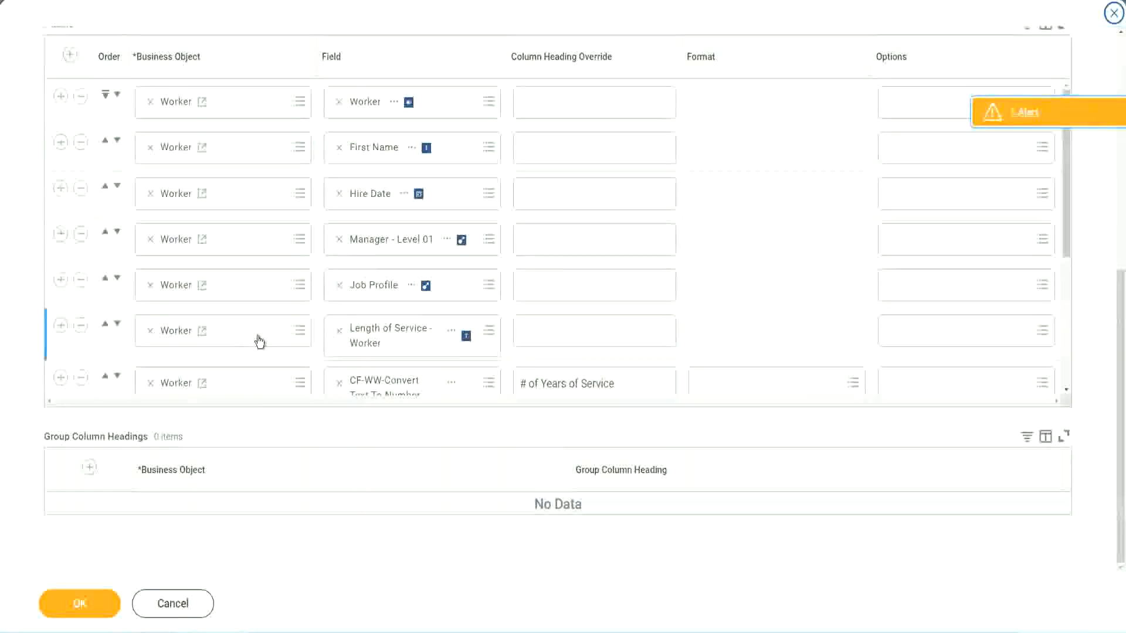
{"action": "scroll", "coordinate": [258, 342], "scroll_direction": "down", "scroll_amount": 4}
{"action": "left_click", "coordinate": [60, 315]}
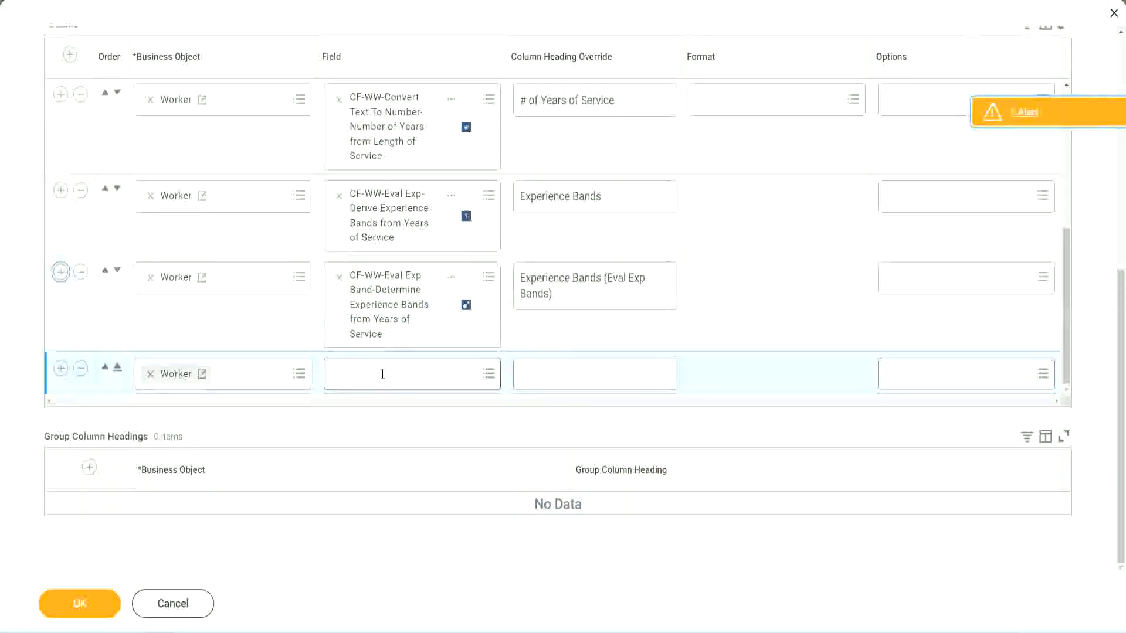
{"action": "left_click", "coordinate": [382, 373]}
{"action": "key", "text": "ctrl+v"}
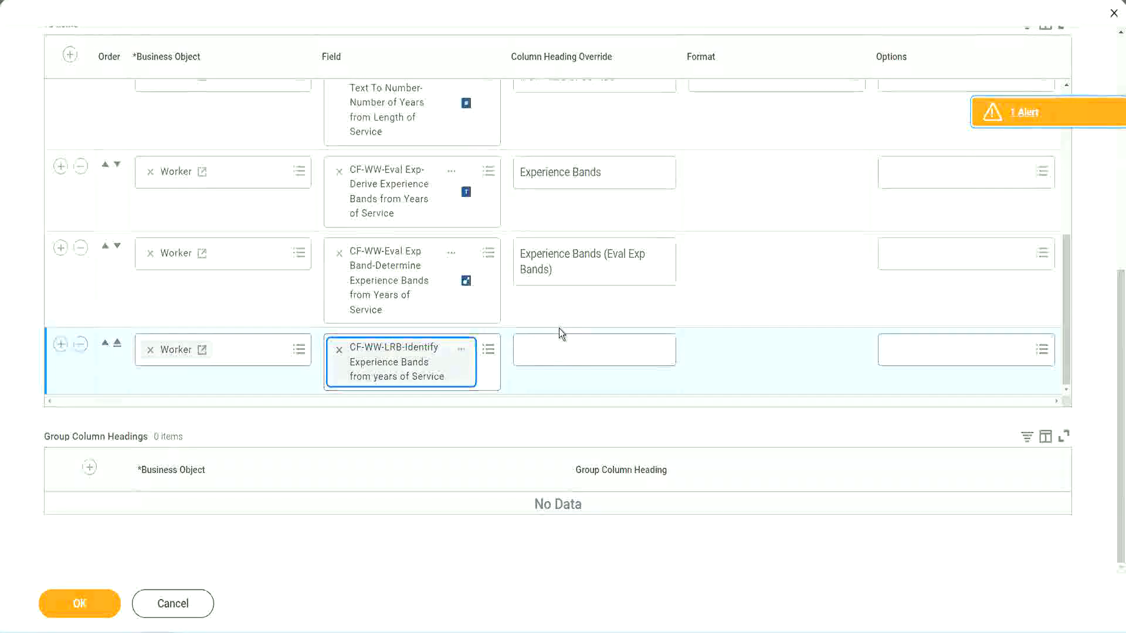
Set the new column's heading override to "Experience Bands (LRB)".
{"action": "left_click", "coordinate": [561, 343]}
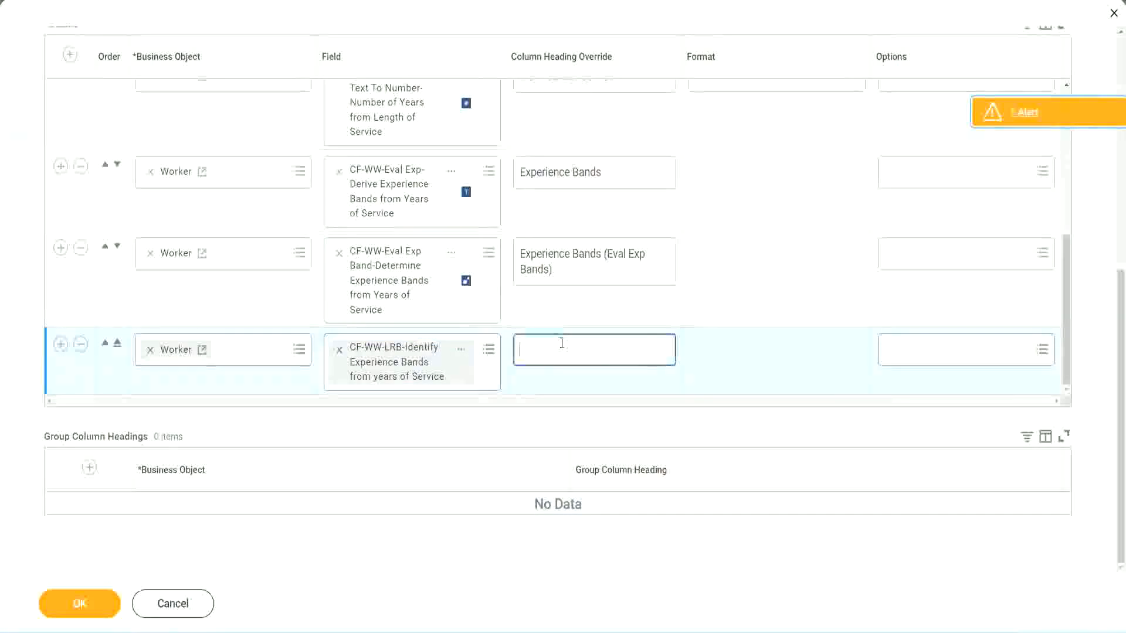
{"action": "type", "text": "Ex"}
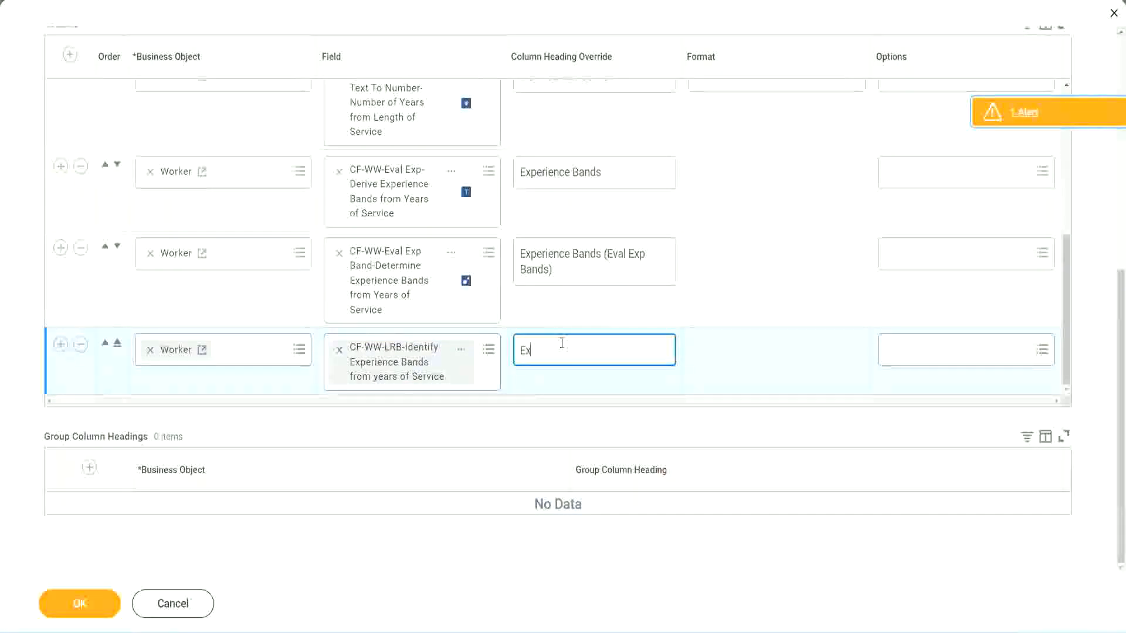
{"action": "type", "text": "pernence"}
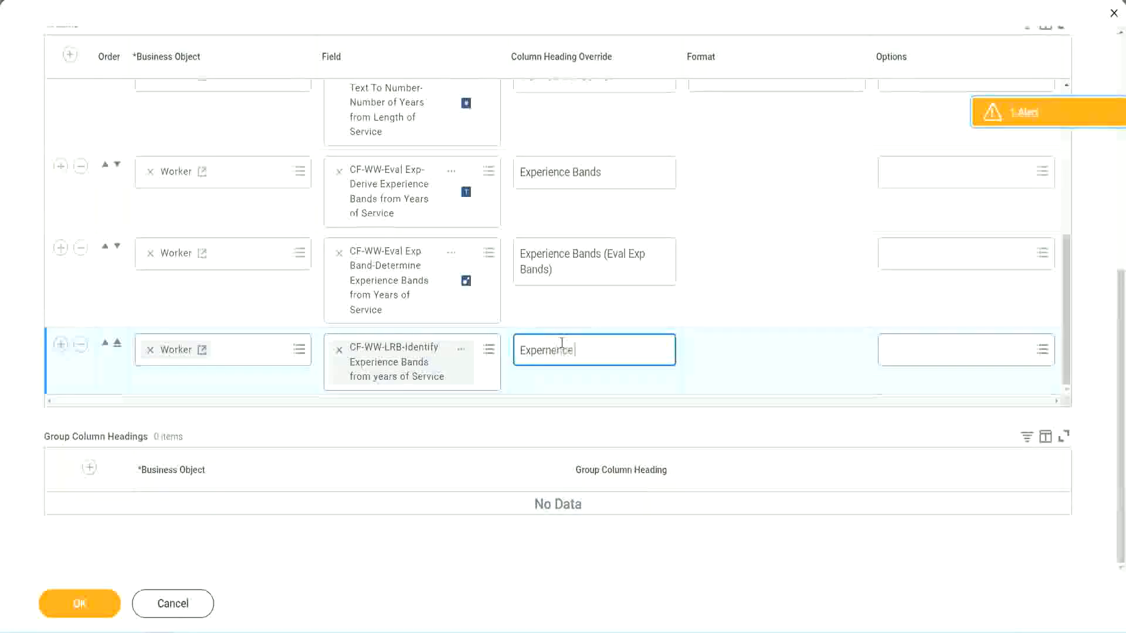
{"action": "key", "text": "BackSpace"}
{"action": "key", "text": "BackSpace"}
{"action": "key", "text": "BackSpace"}
{"action": "key", "text": "BackSpace"}
{"action": "key", "text": "BackSpace"}
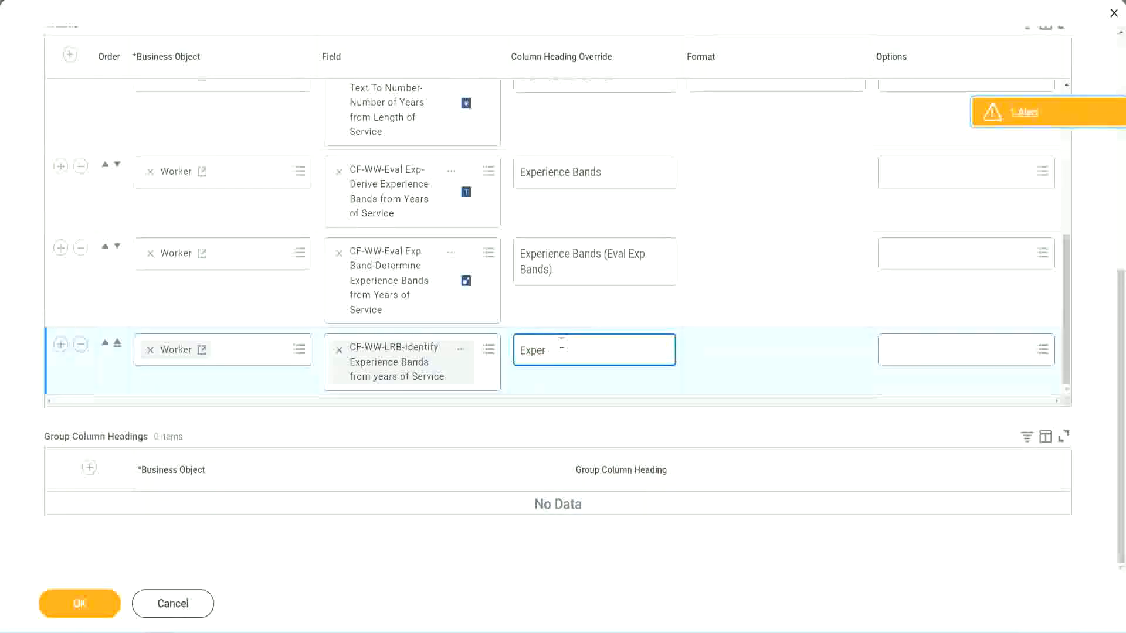
{"action": "type", "text": "ience Bands"}
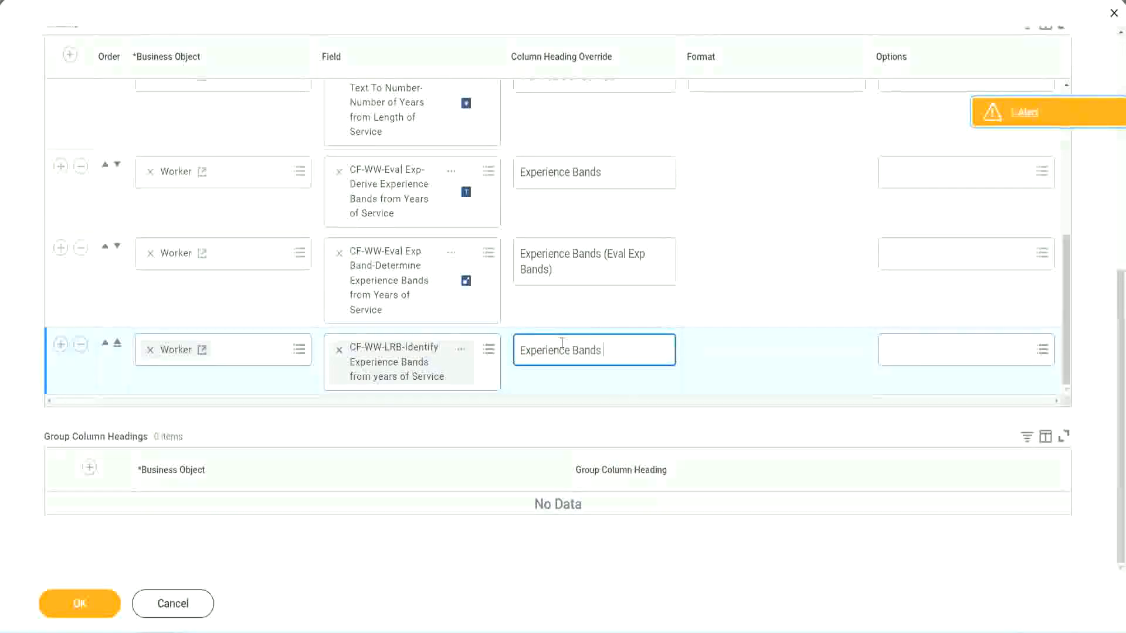
{"action": "type", "text": " (LRB)"}
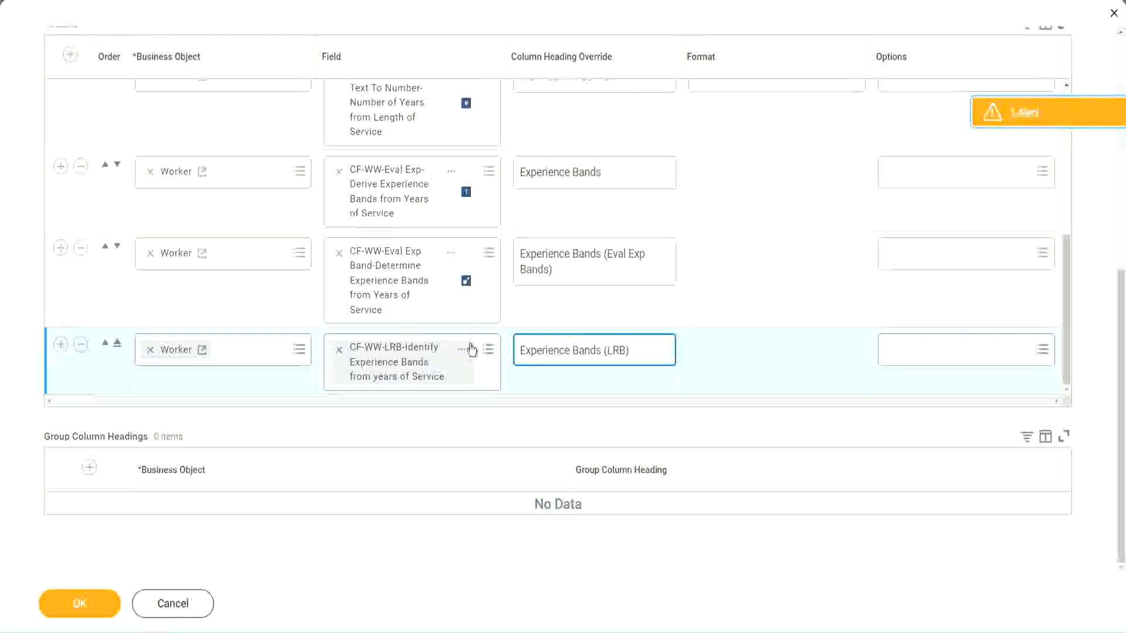
Save the report changes and run WW Employee Details with all worker type prompts left blank.
{"action": "left_click", "coordinate": [93, 609]}
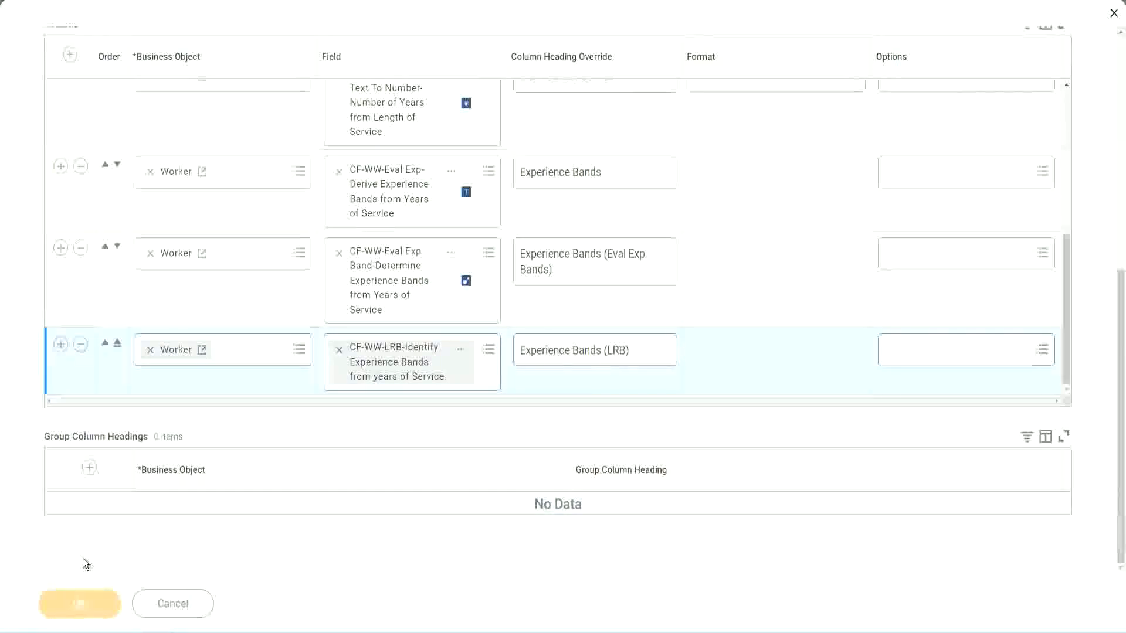
{"action": "left_click", "coordinate": [87, 589]}
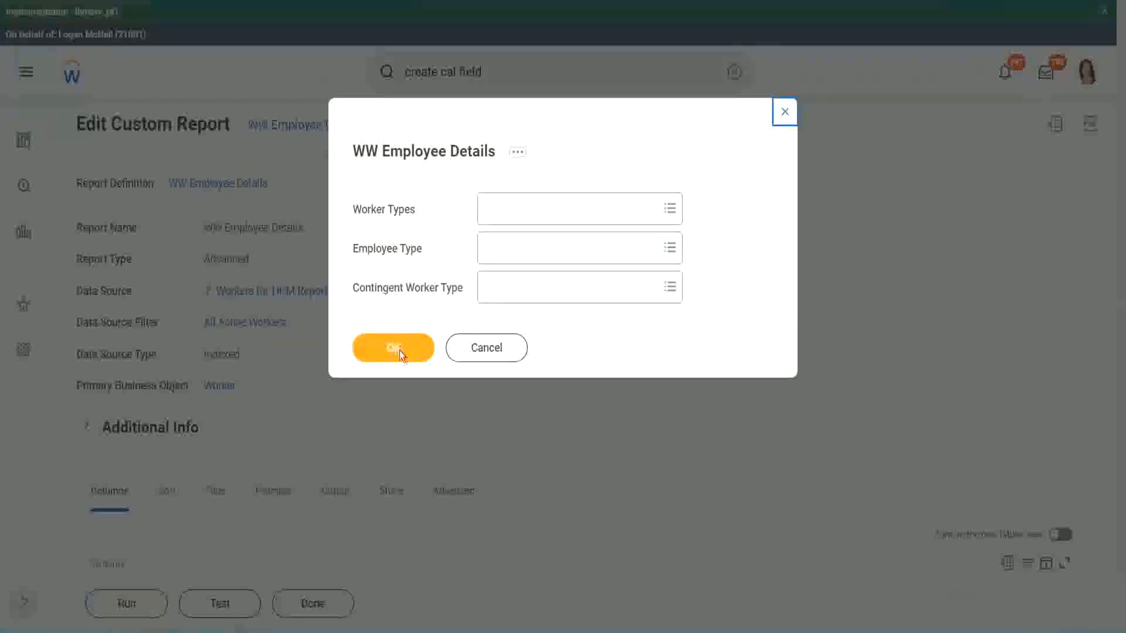
{"action": "left_click", "coordinate": [400, 350]}
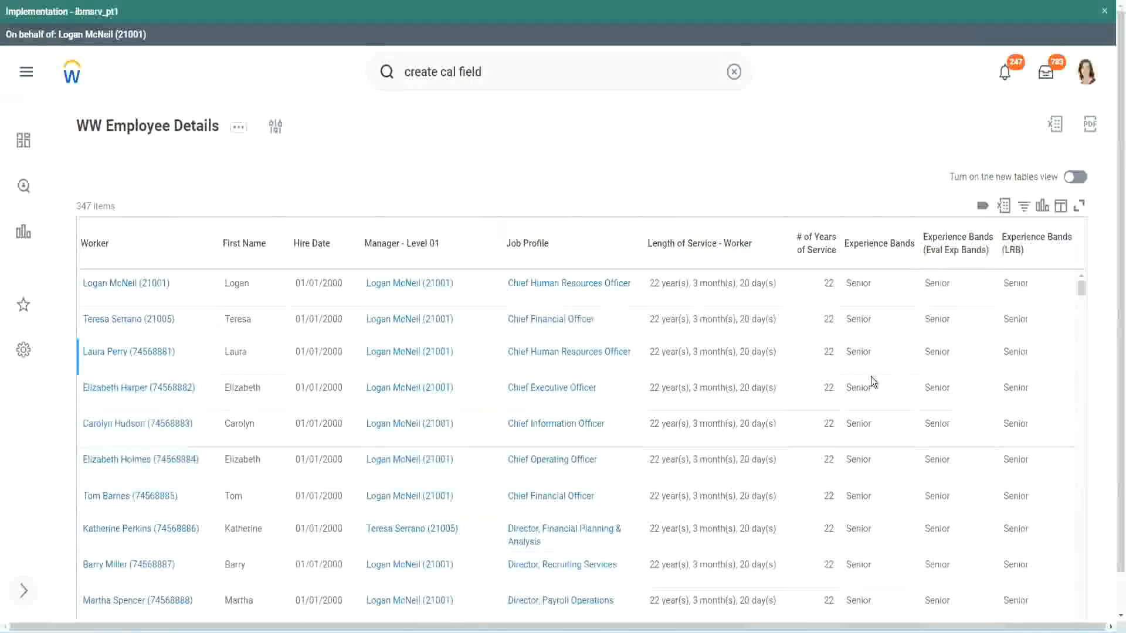
Compare the three experience band columns with the years of service across the report's workers.
{"action": "double_click", "coordinate": [861, 283]}
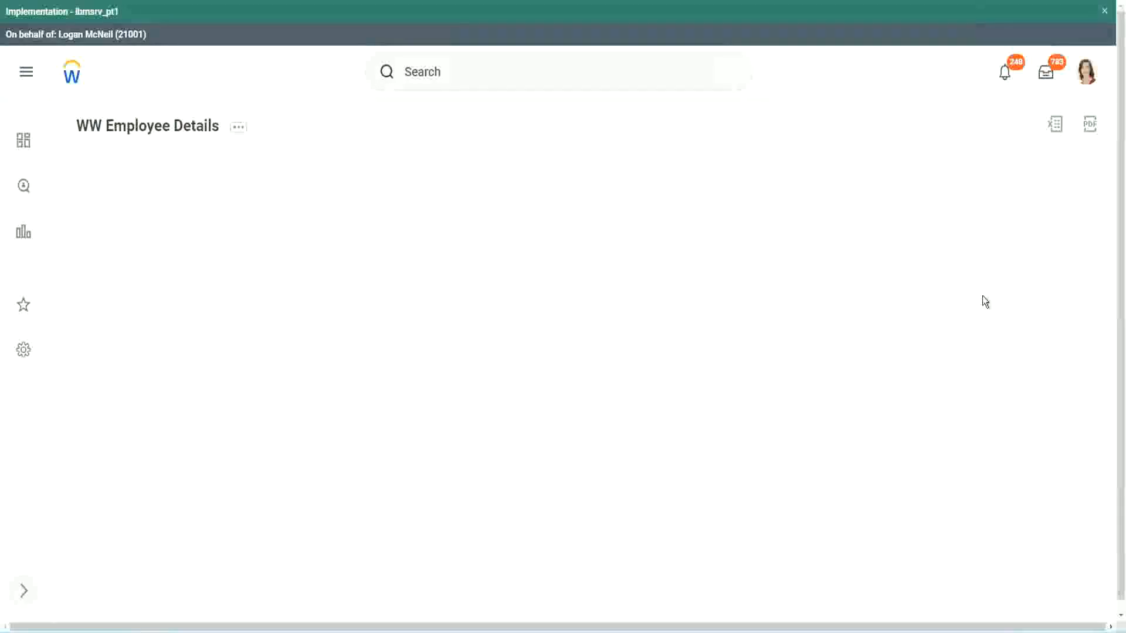
{"action": "scroll", "coordinate": [977, 328], "scroll_direction": "down", "scroll_amount": 10}
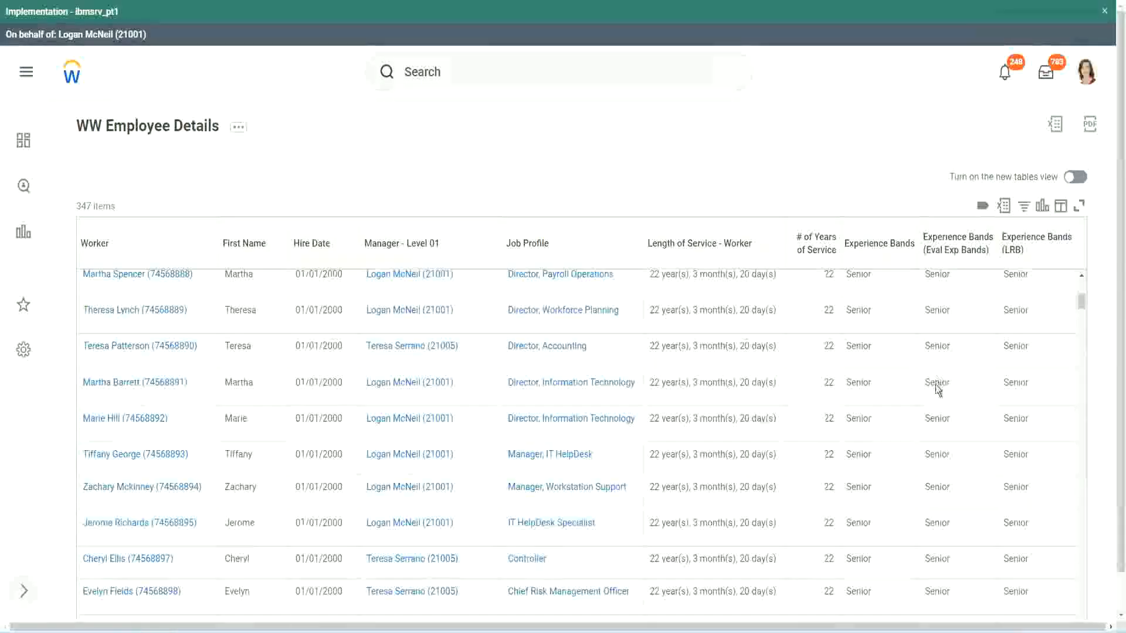
{"action": "scroll", "coordinate": [931, 396], "scroll_direction": "down", "scroll_amount": 3}
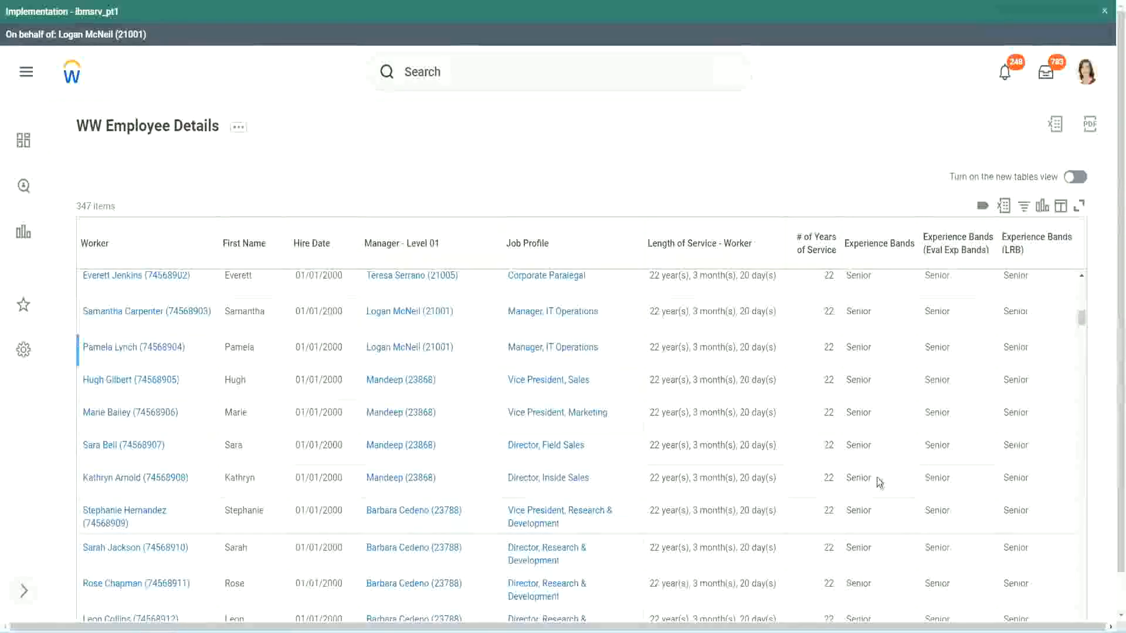
{"action": "scroll", "coordinate": [876, 520], "scroll_direction": "down", "scroll_amount": 3}
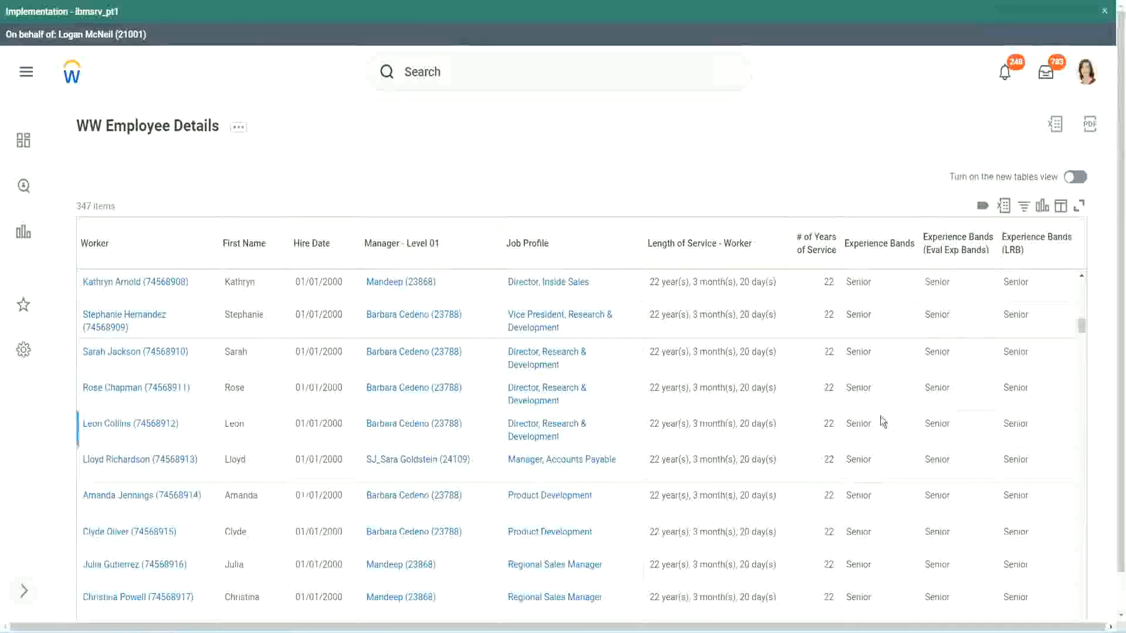
{"action": "scroll", "coordinate": [880, 417], "scroll_direction": "down", "scroll_amount": 1}
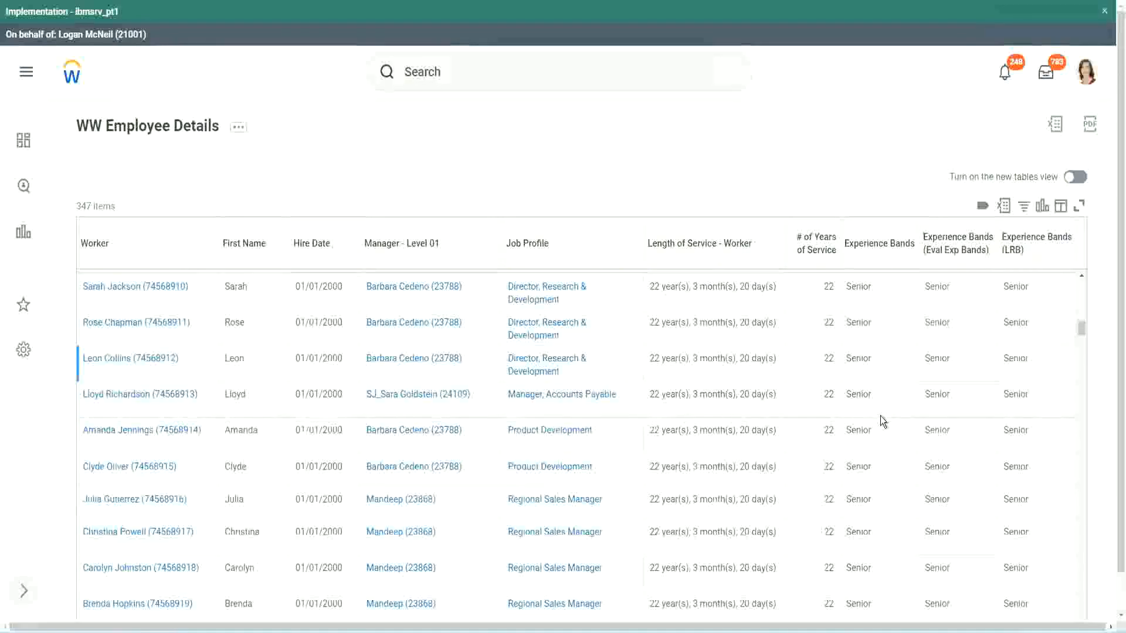